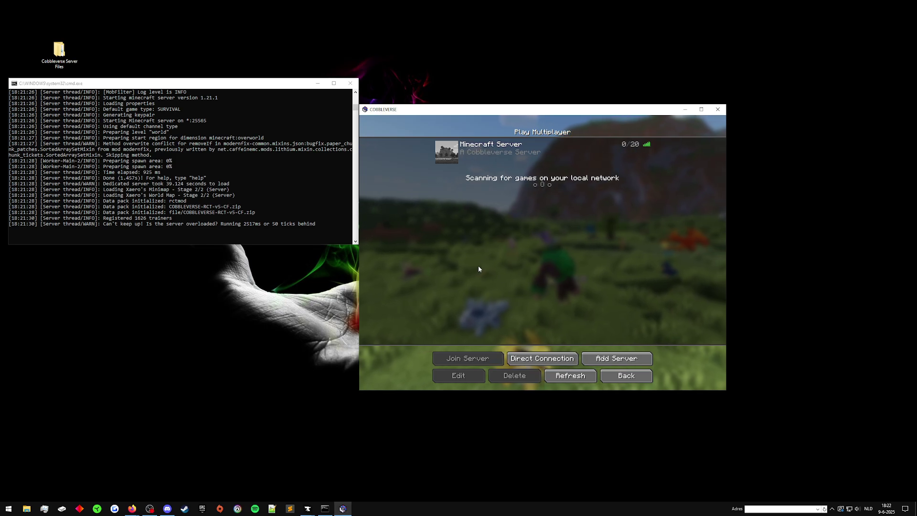
# Leave the multiplayer list, look over the installed COBBLEVERSE modpacks in CurseForge, and minimize both the game and CurseForge
pyautogui.click(626, 375)
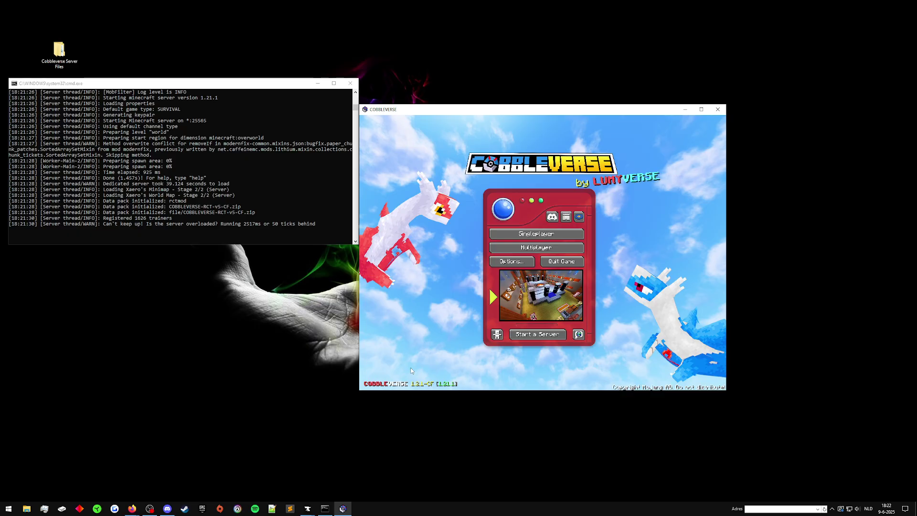
pyautogui.moveTo(307, 508)
pyautogui.click(337, 458)
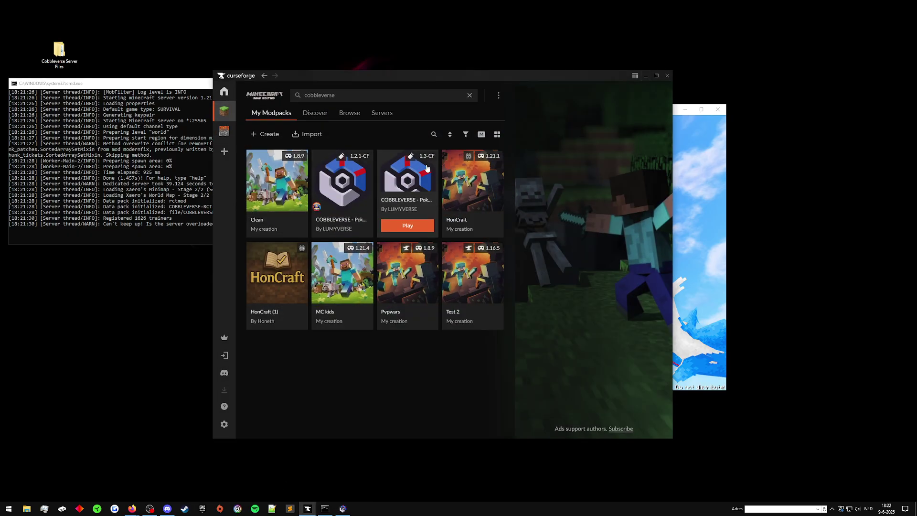
pyautogui.click(350, 224)
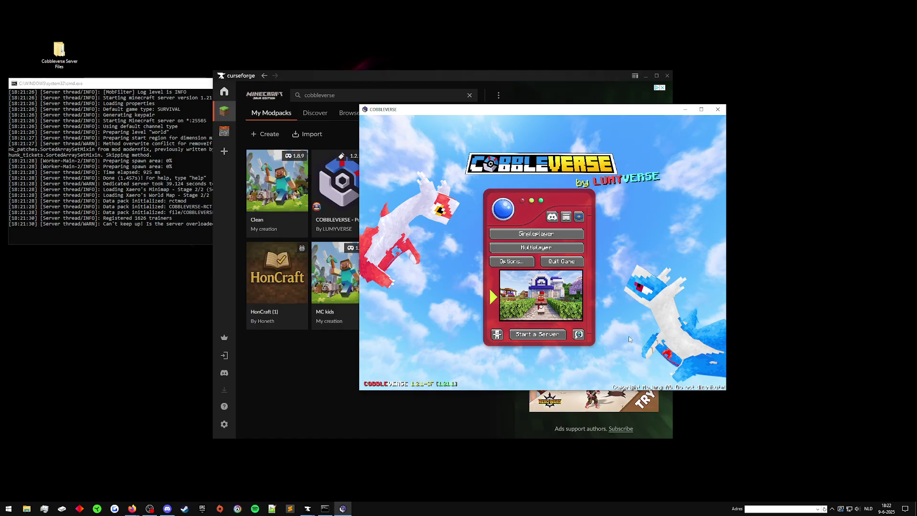
pyautogui.click(684, 110)
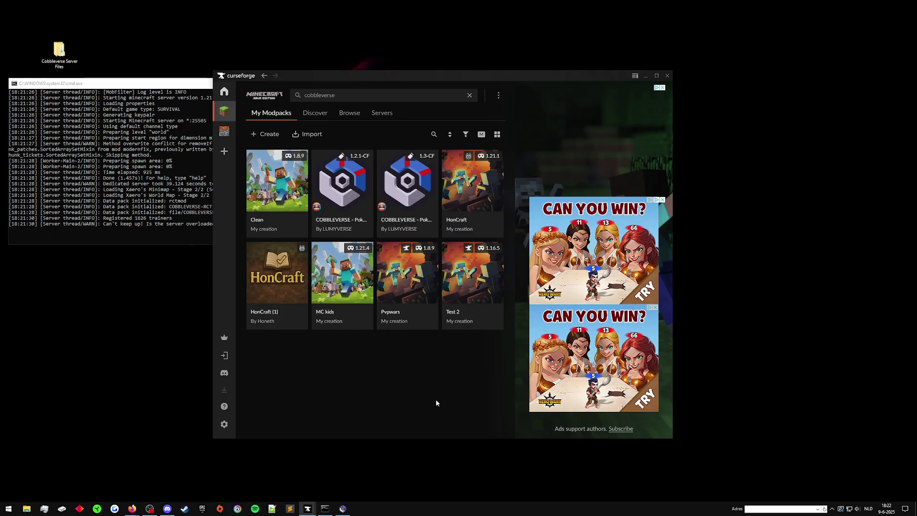
pyautogui.click(647, 76)
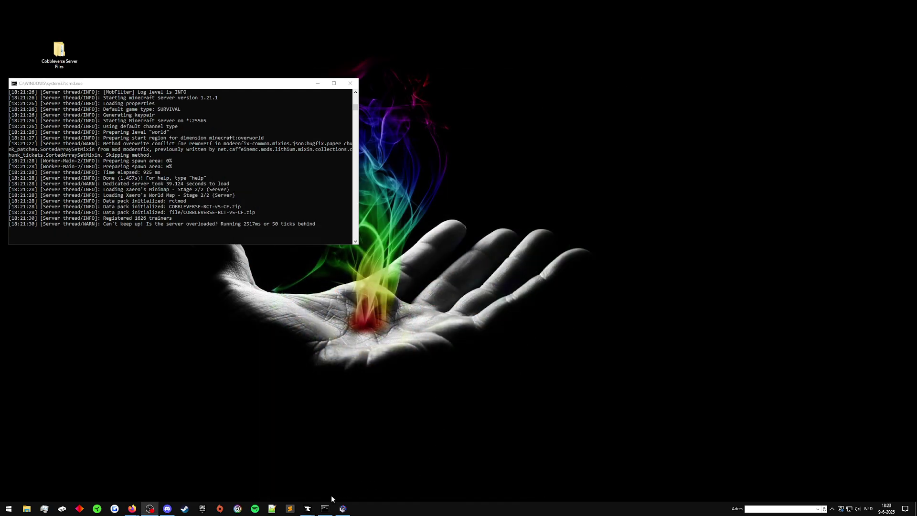
# Restore the COBBLEVERSE game, join the saved Minecraft Server from the multiplayer list, and maximize the game window
pyautogui.click(342, 508)
pyautogui.click(537, 249)
pyautogui.click(446, 152)
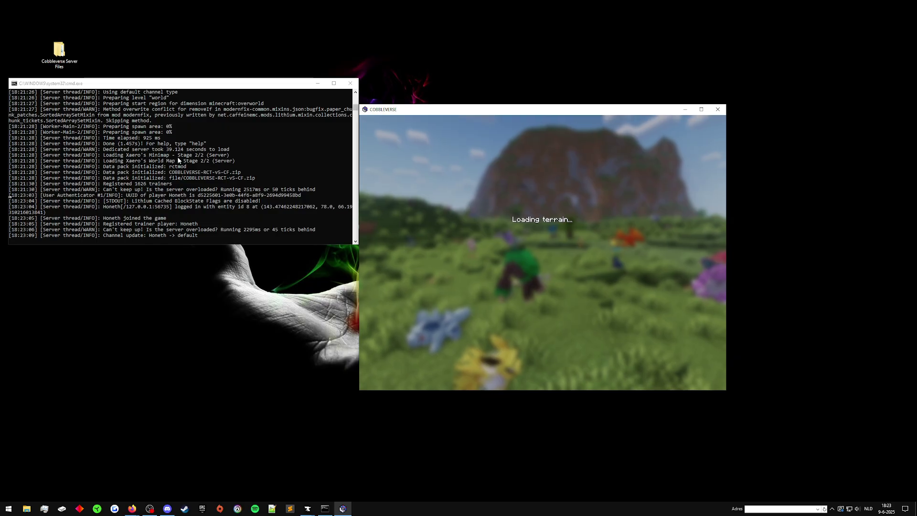
pyautogui.moveTo(490, 108); pyautogui.dragTo(403, 5)
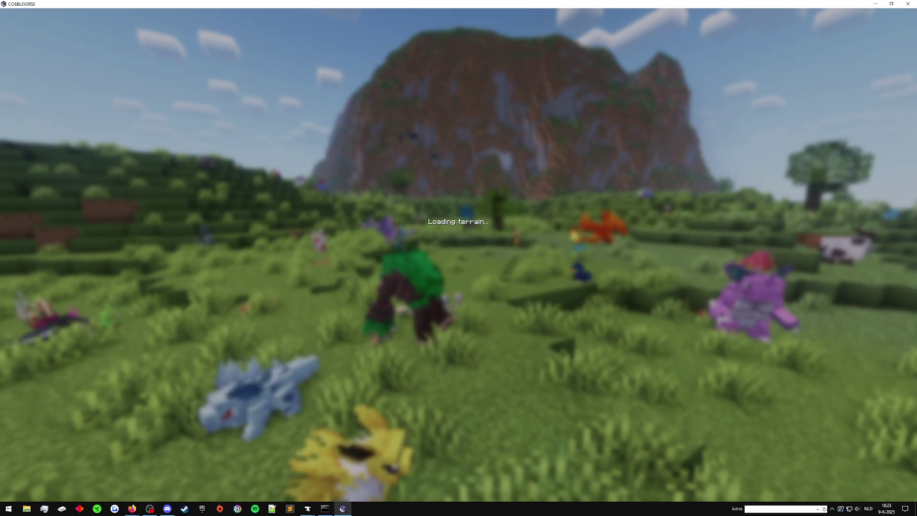
# Look through the character's inventory, backpack storage and Badge Box
pyautogui.press('e')
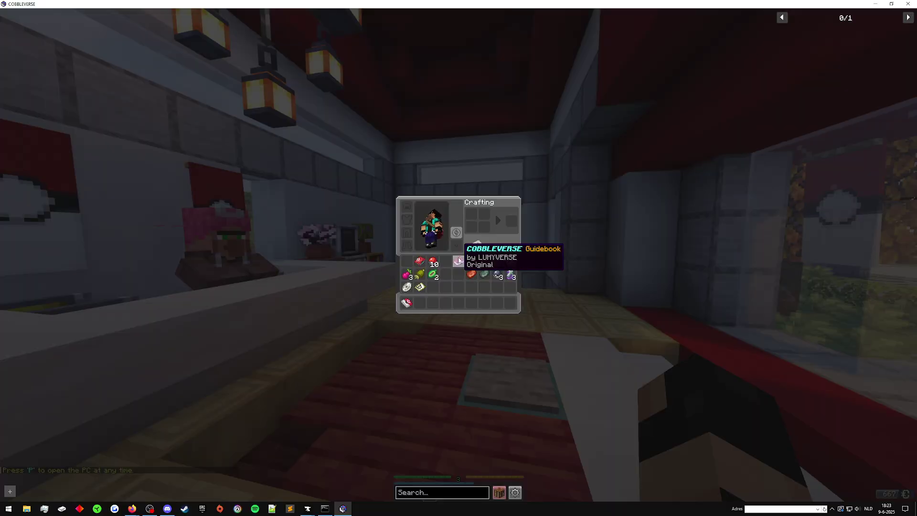
pyautogui.click(456, 232)
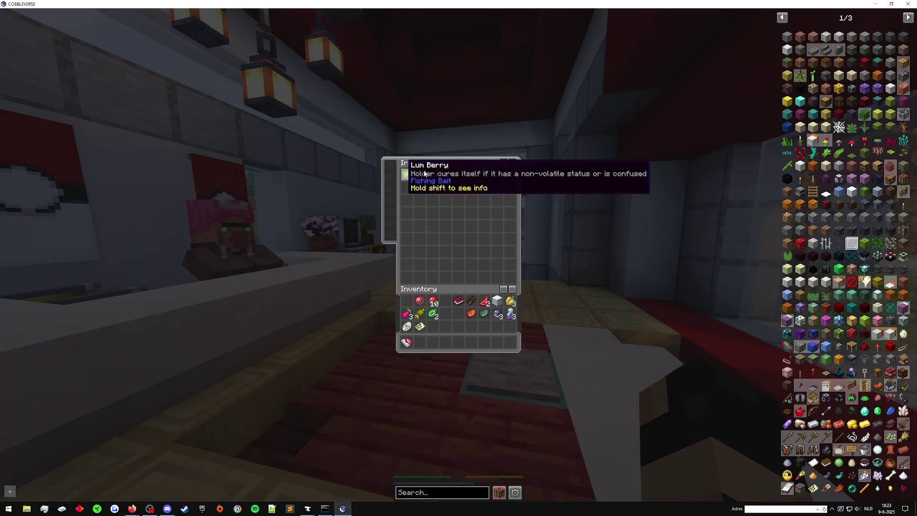
pyautogui.press('e')
pyautogui.scroll(2, 458, 255)
pyautogui.rightClick(457, 255)
pyautogui.press('e')
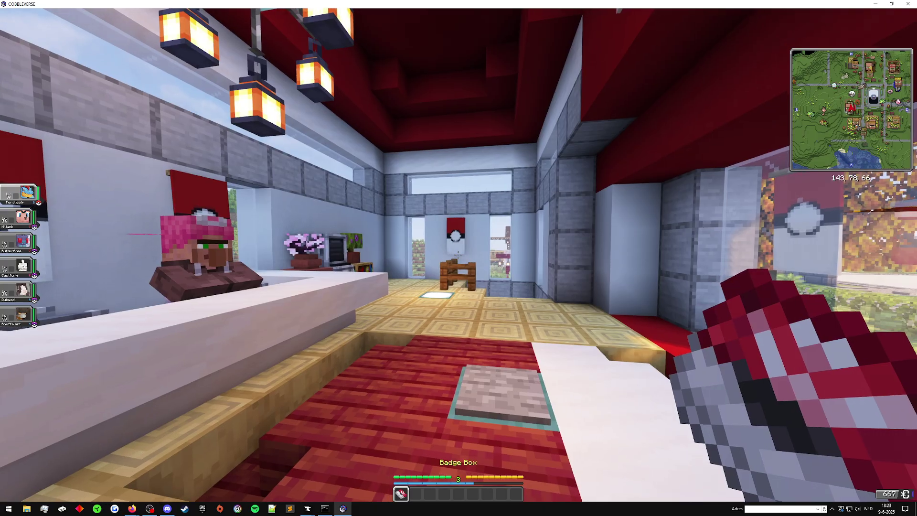
pyautogui.press('w')
pyautogui.press('space')
pyautogui.scroll(-4, 458, 255)
pyautogui.press('6')
pyautogui.rightClick(457, 255)
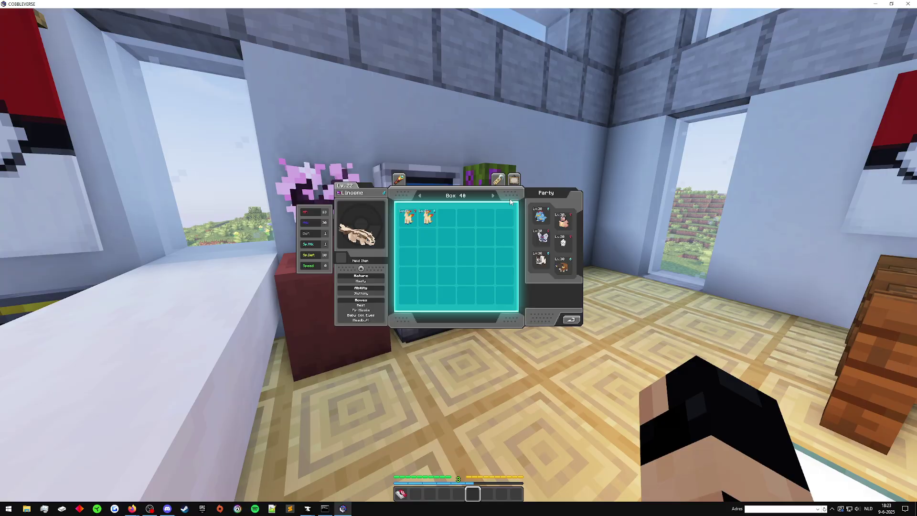
pyautogui.press('Escape')
# Walk out of the Pokémon Center and switch the game mode to Creative
pyautogui.press('w')
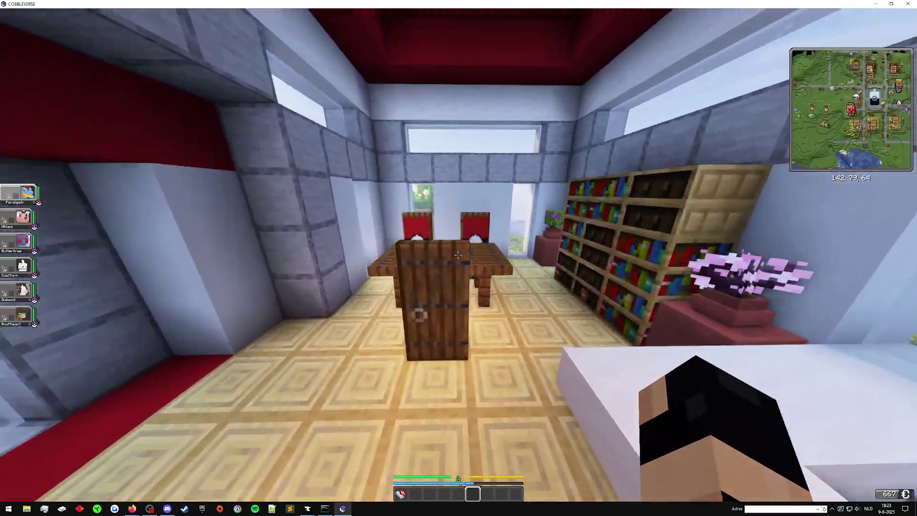
pyautogui.press('w')
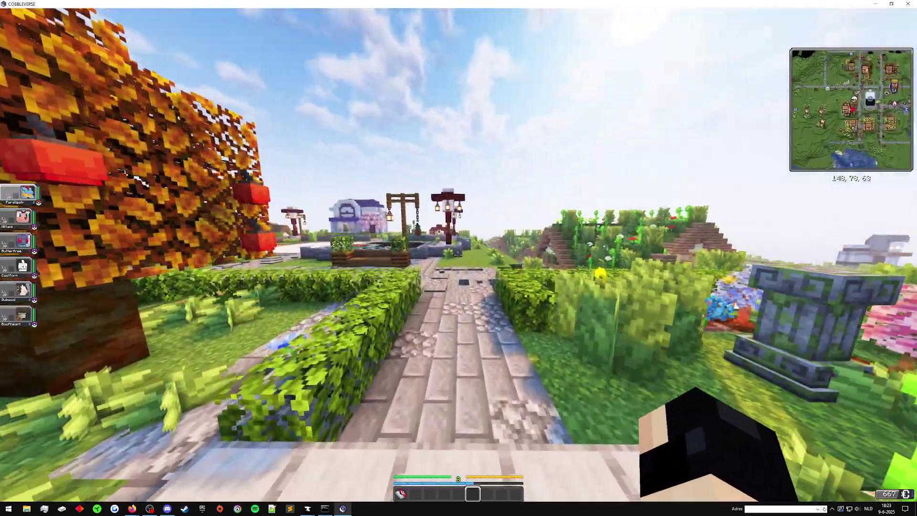
pyautogui.hotkey('F3', 'F4')
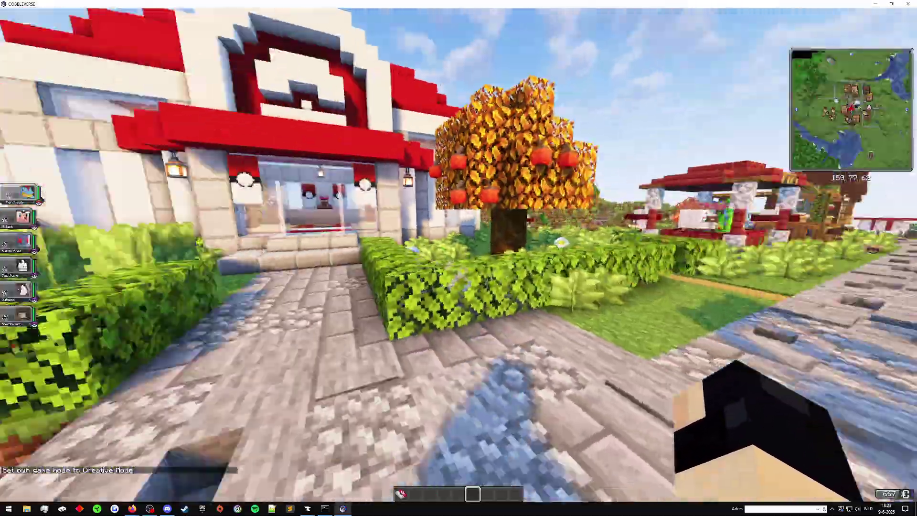
# Fly above the Pokémon Center and survey the surrounding village from the air
pyautogui.press('space')
pyautogui.press('space')
pyautogui.press('w')
pyautogui.press('space')
pyautogui.press('s')
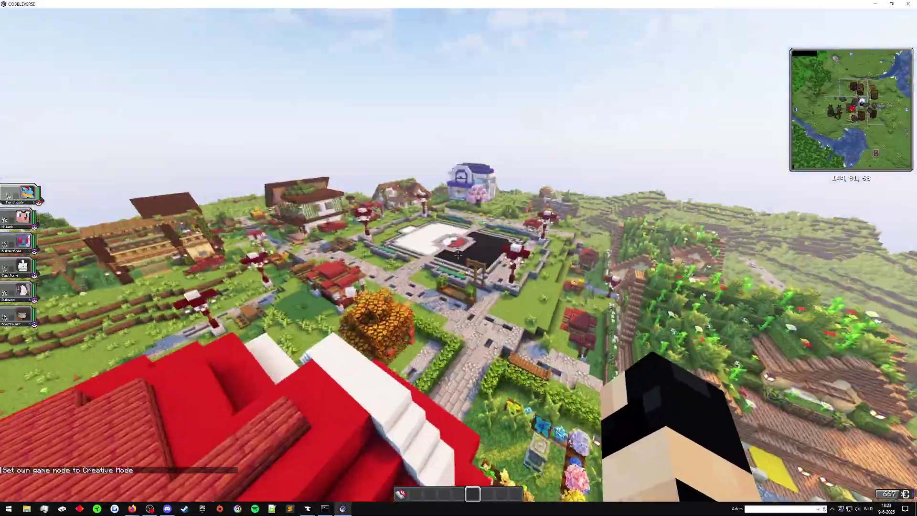
pyautogui.press('w')
pyautogui.press('w')
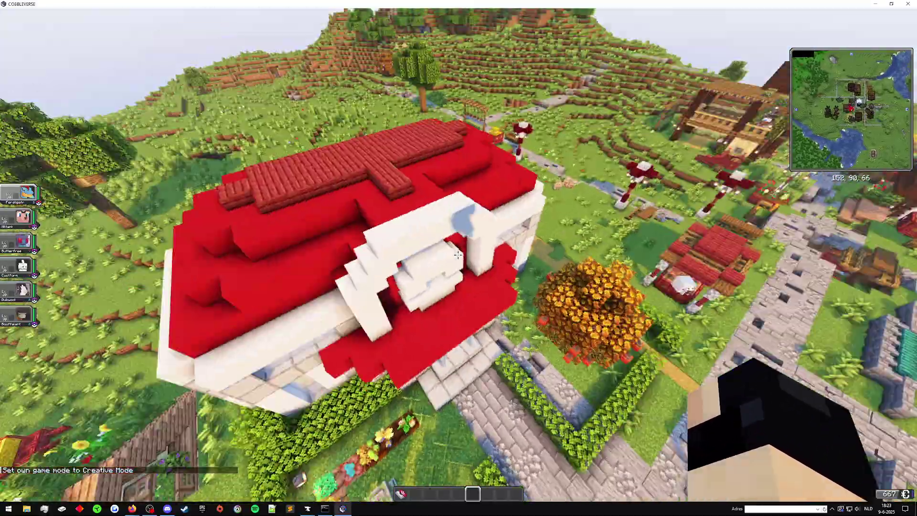
# Land near the Pokémon Center, return to Survival Mode, and place the Poké Balls in the second hotbar slot
pyautogui.press('shift')
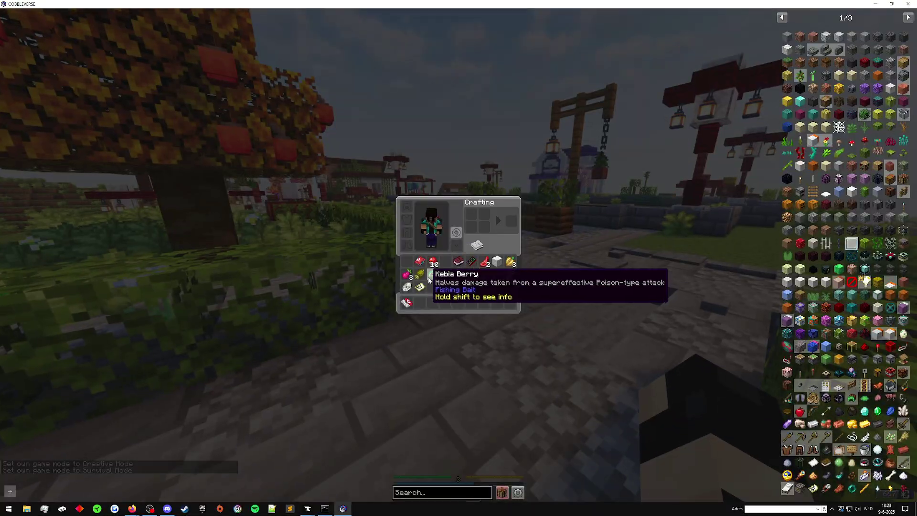
pyautogui.press('w')
pyautogui.press('space')
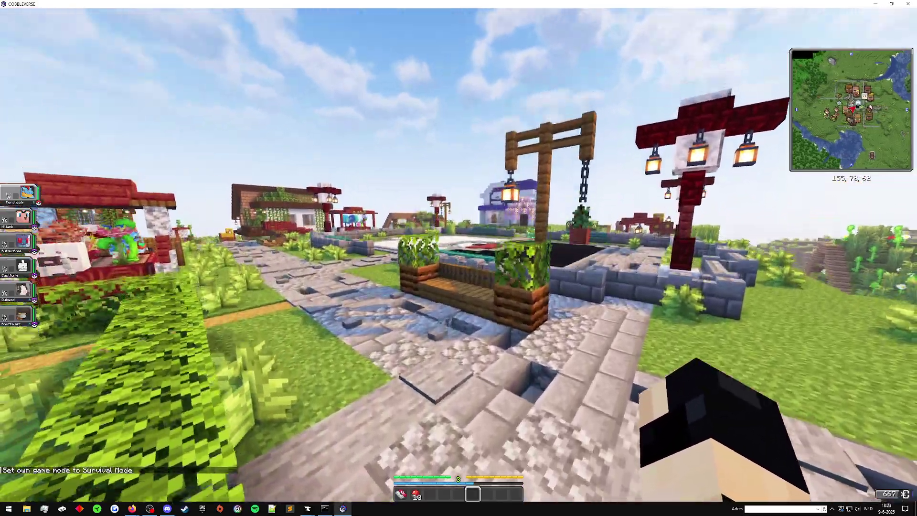
# Approach the white Pokémon beside the garden path and throw a Poké Ball at it
pyautogui.press('w')
pyautogui.press('2')
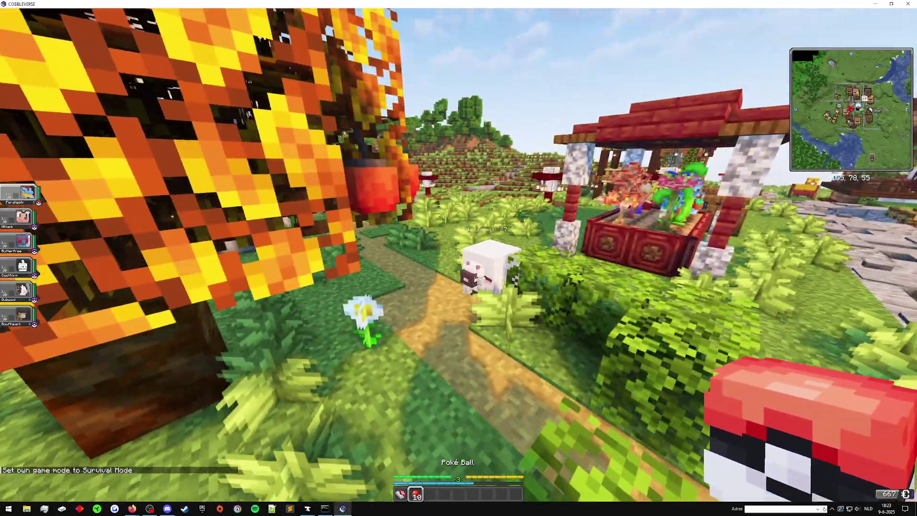
pyautogui.rightClick(458, 256)
pyautogui.press('s')
pyautogui.scroll(-5, 458, 255)
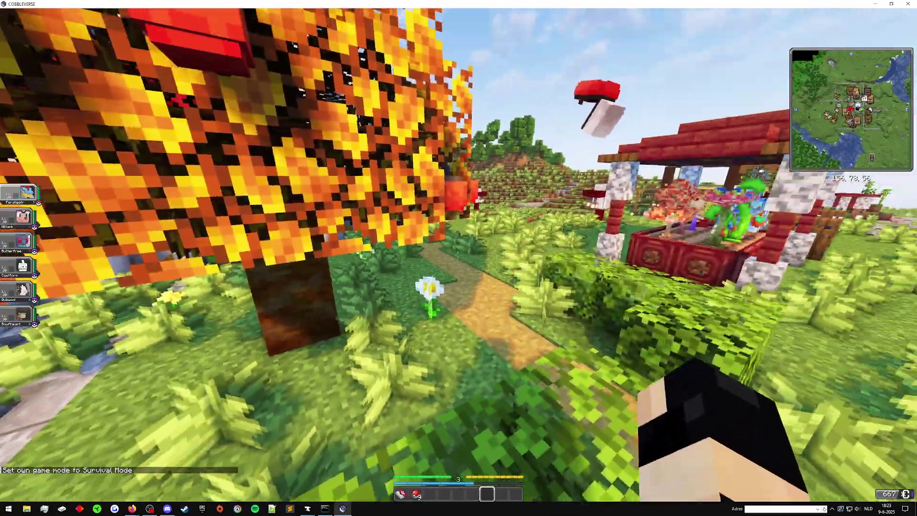
# Walk around the white Pokémon and the orange tree, and return to the Pokémon Center's entrance
pyautogui.press('s')
pyautogui.press('w')
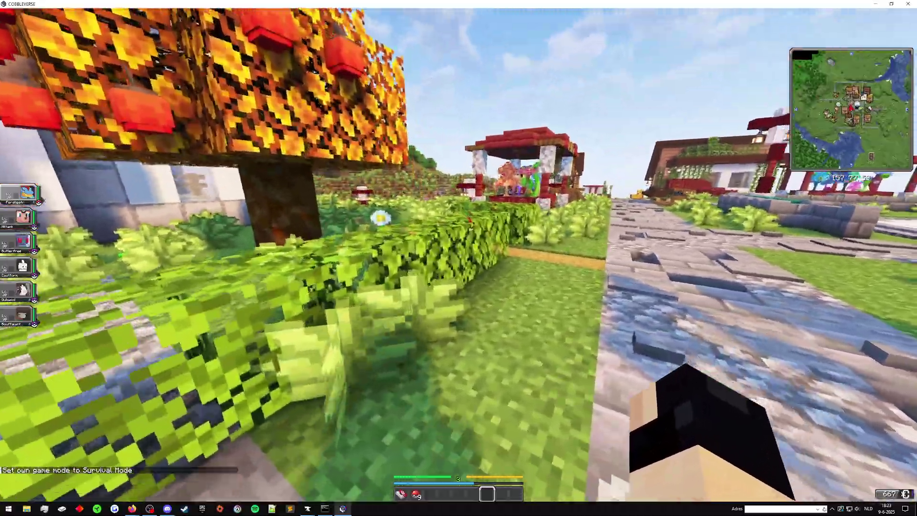
pyautogui.press('space')
pyautogui.press('w')
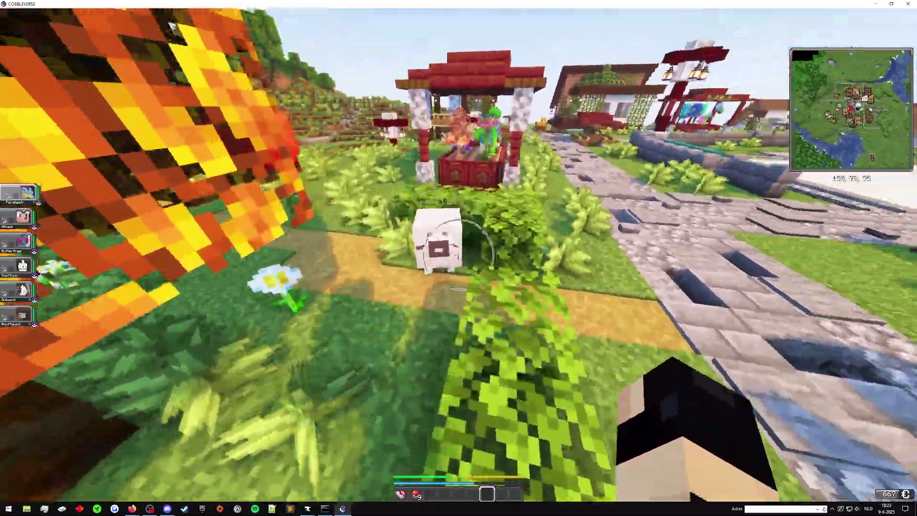
pyautogui.press('w')
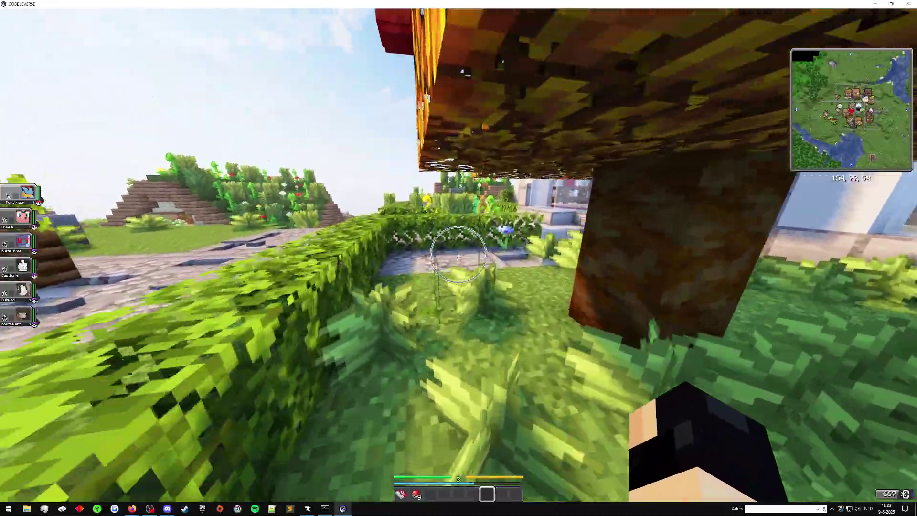
pyautogui.press('w')
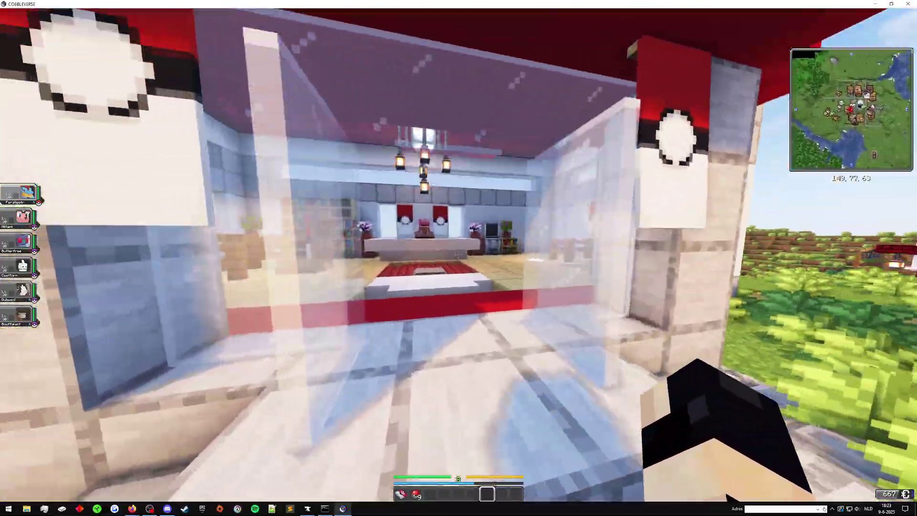
# Disconnect from the server and quit the game
pyautogui.press('Escape')
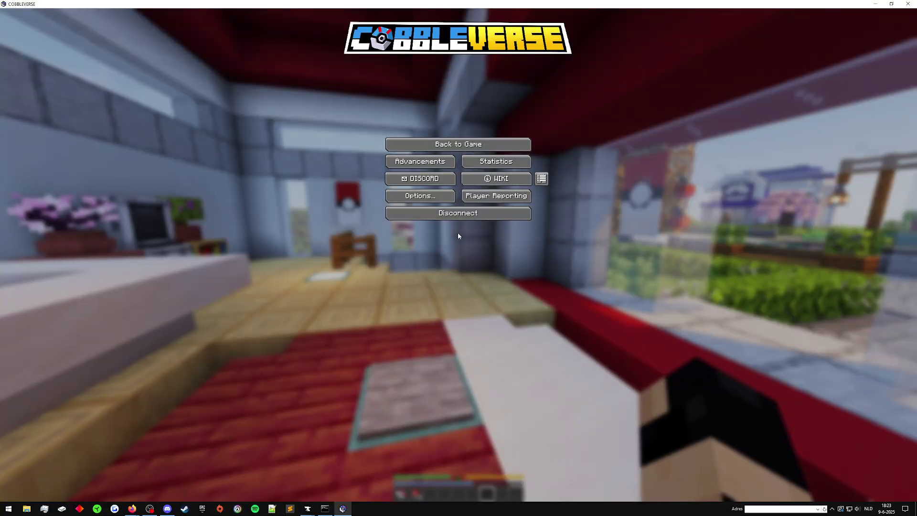
pyautogui.click(459, 214)
pyautogui.click(543, 489)
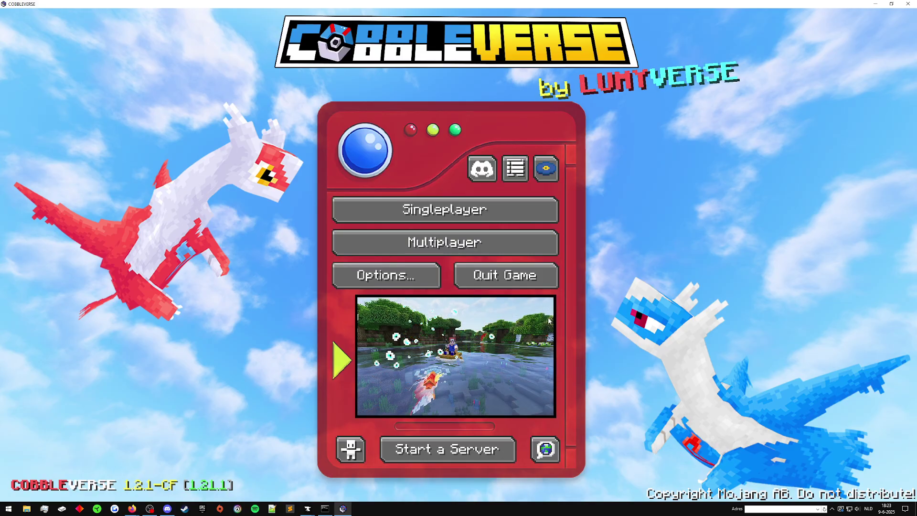
pyautogui.click(510, 278)
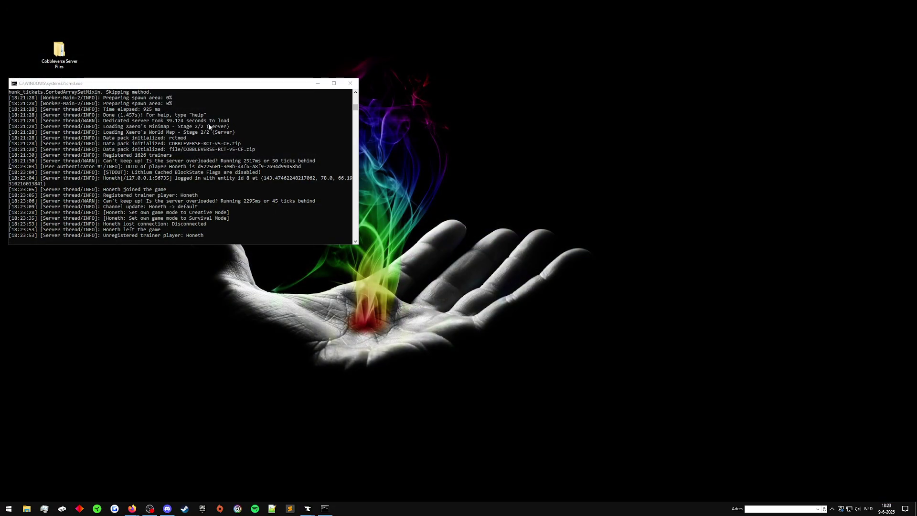
# Shut down the Minecraft server with the stop command in its console window
pyautogui.moveTo(173, 86); pyautogui.dragTo(525, 136)
pyautogui.write('s')
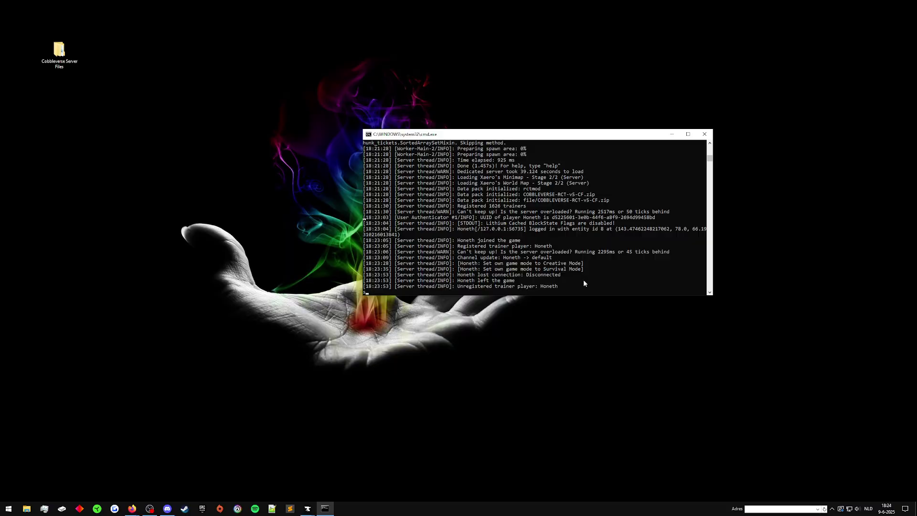
pyautogui.write('top')
pyautogui.press('Return')
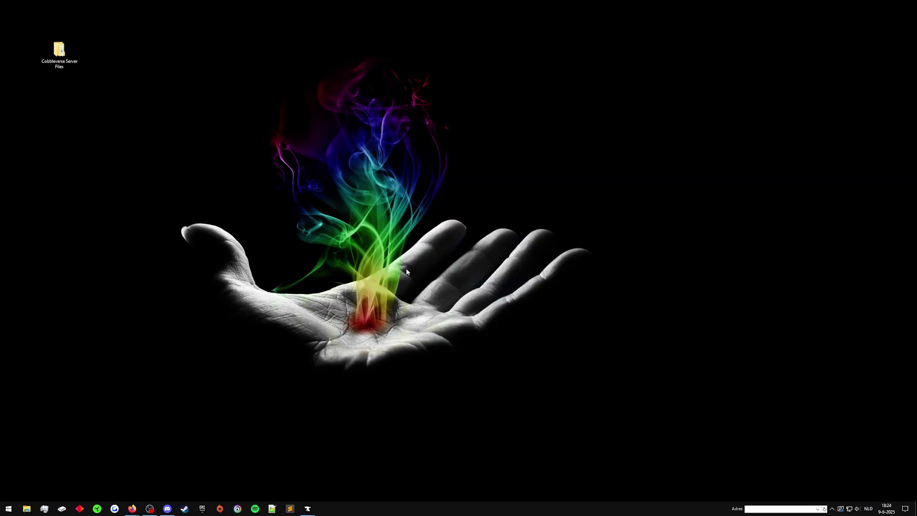
# Open the Cobbleverse Server Files folder and look through the contents of Cobbleverse Server v1.2.1-CF
pyautogui.doubleClick(57, 56)
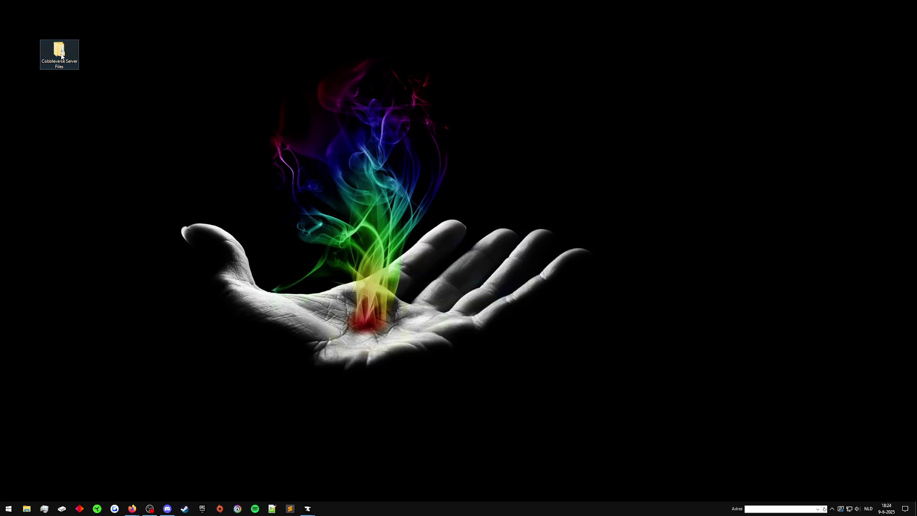
pyautogui.moveTo(138, 86); pyautogui.dragTo(399, 89)
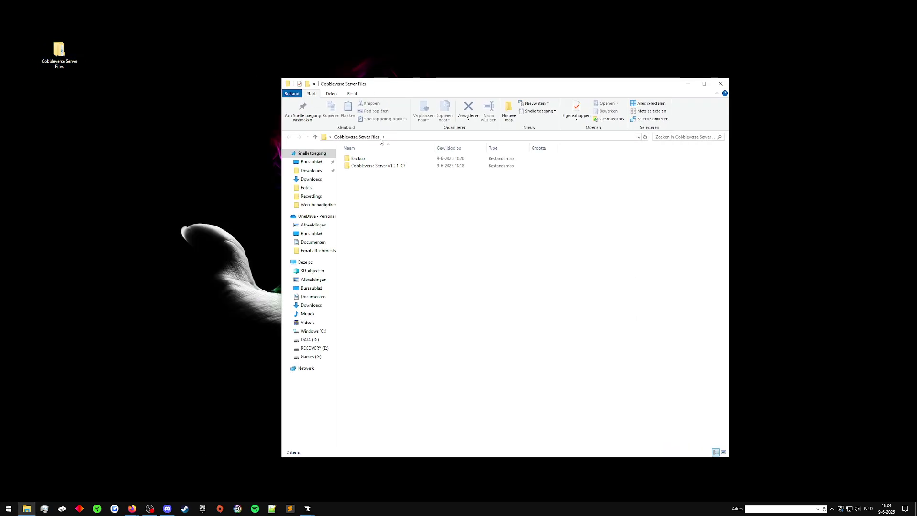
pyautogui.doubleClick(376, 166)
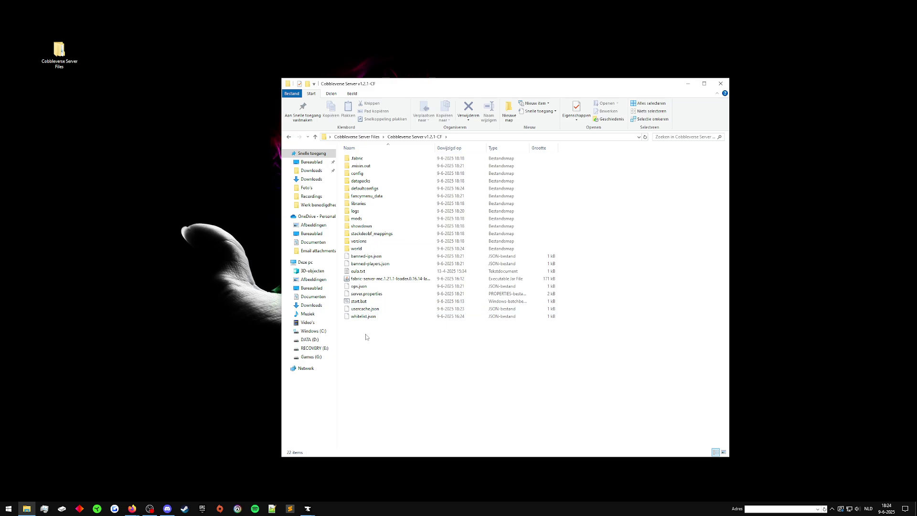
pyautogui.hotkey('alt', 'Left')
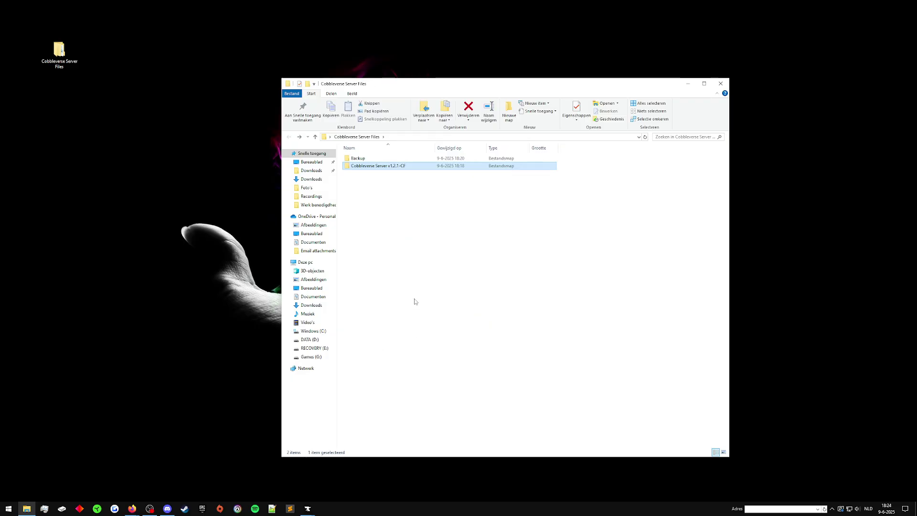
# Copy the Cobbleverse Server v1.2.1-CF folder into the Backup folder
pyautogui.click(399, 166)
pyautogui.doubleClick(403, 158)
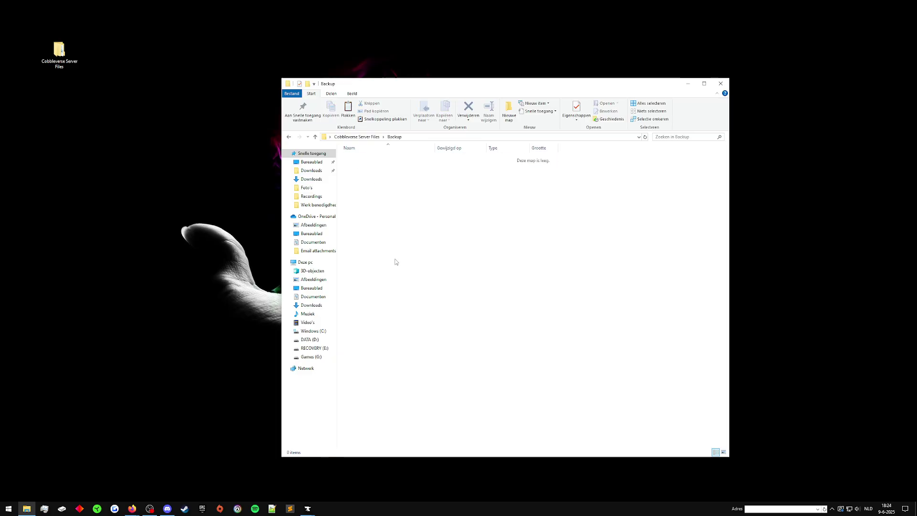
pyautogui.hotkey('ctrl', 'v')
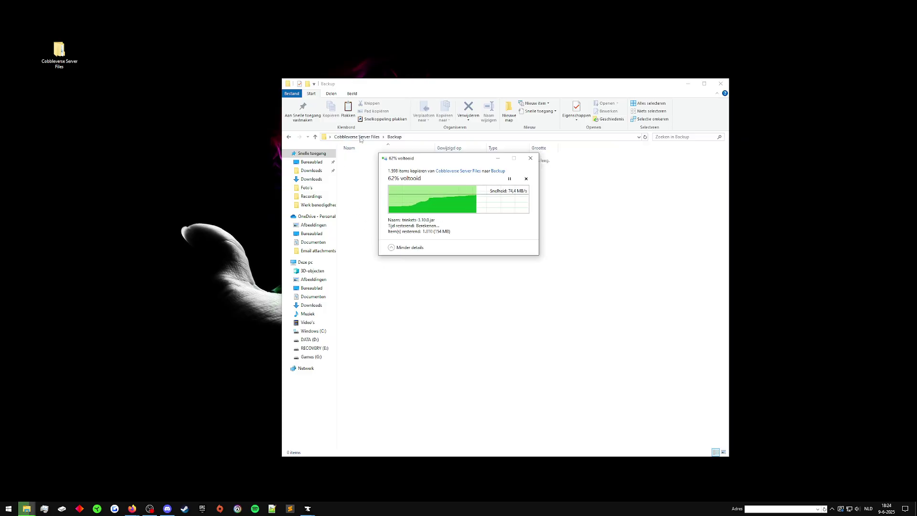
# Return to the Cobbleverse Server Files folder and check the Backup and Cobbleverse Server v1.2.1-CF folders
pyautogui.click(463, 292)
pyautogui.click(365, 137)
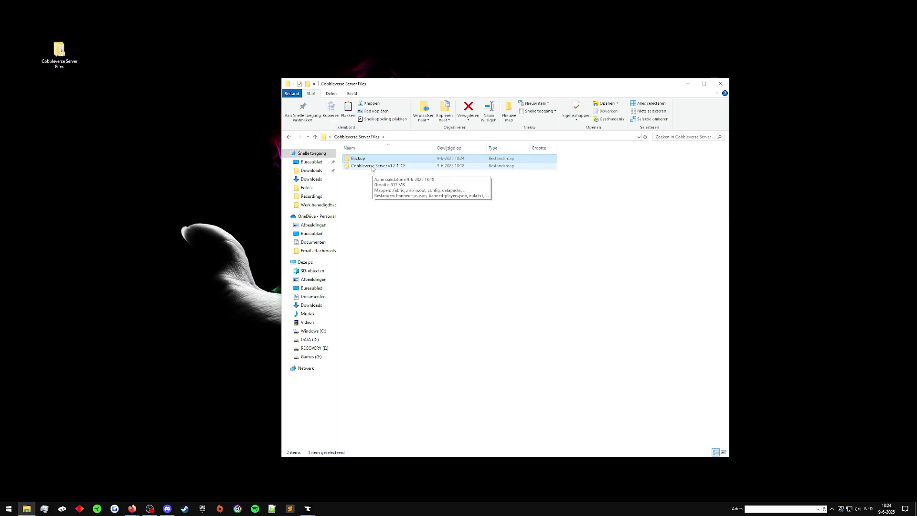
pyautogui.click(372, 166)
pyautogui.doubleClick(362, 160)
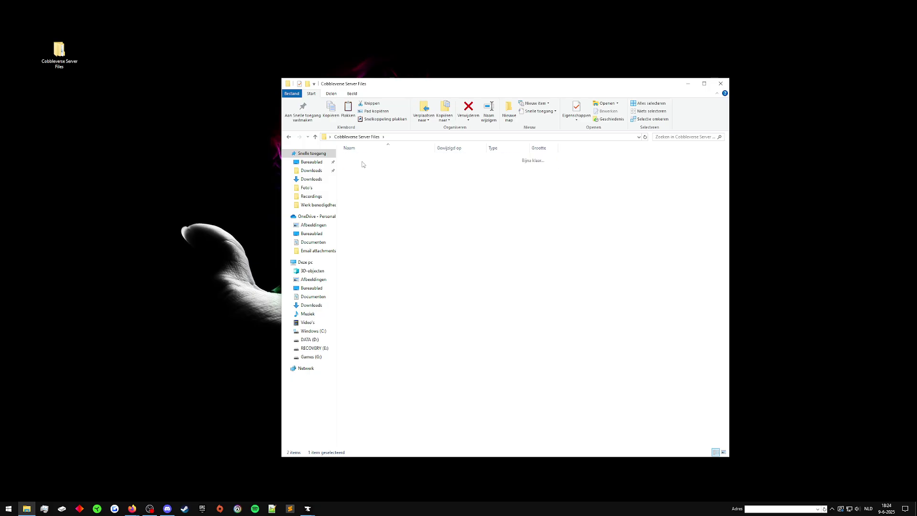
pyautogui.hotkey('alt', 'Left')
pyautogui.doubleClick(354, 167)
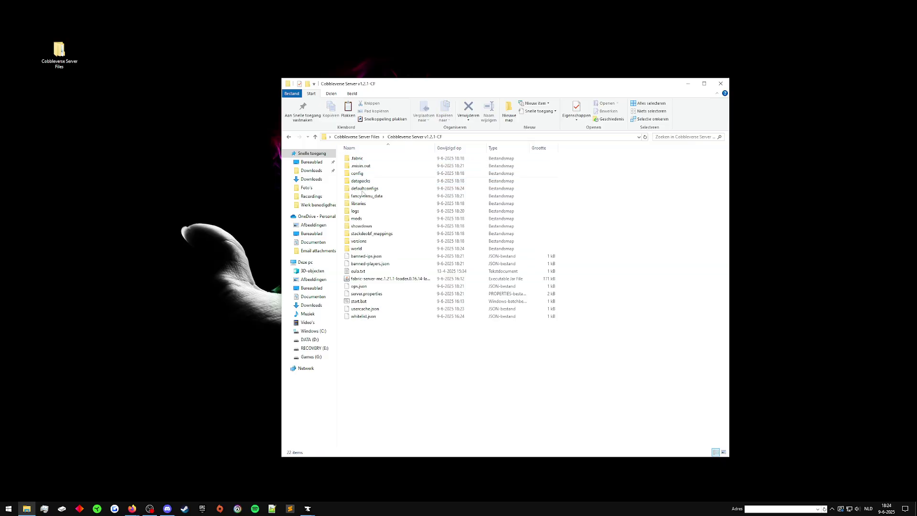
pyautogui.hotkey('alt', 'Left')
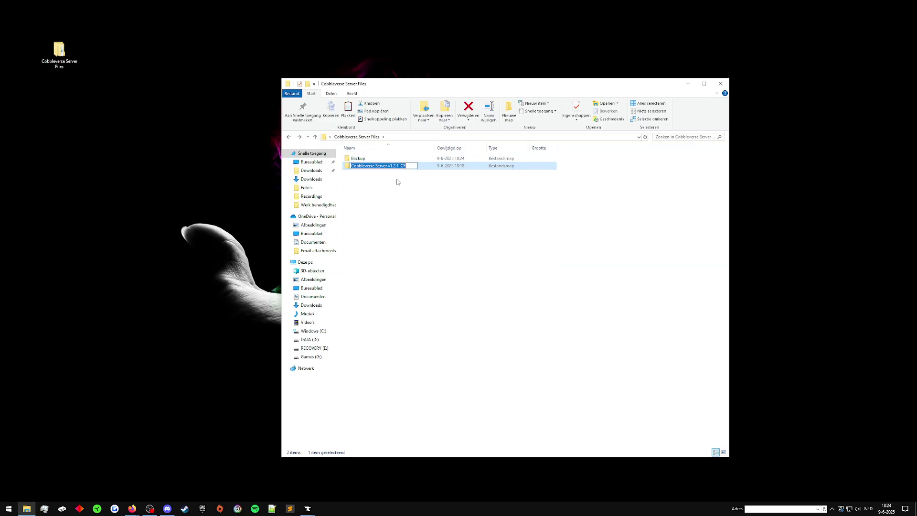
# Rename the Cobbleverse Server v1.2.1-CF folder to Cobbleverse Server v1.3-CF
pyautogui.hotkey('shift', 'Right')
pyautogui.hotkey('shift', 'Right')
pyautogui.hotkey('shift', 'Right')
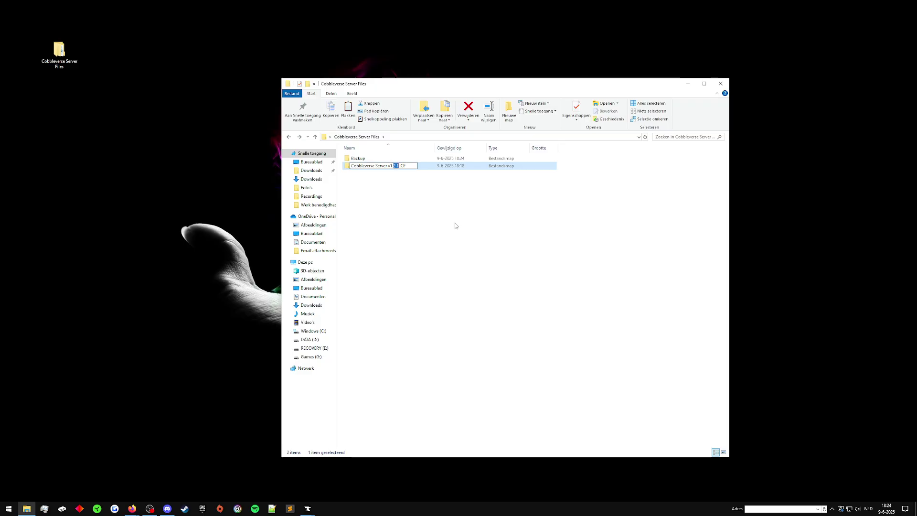
pyautogui.write('3')
pyautogui.press('Return')
# Switch to CurseForge, launch the COBBLEVERSE 1.3-CF modpack, and minimize the CurseForge window
pyautogui.moveTo(310, 501)
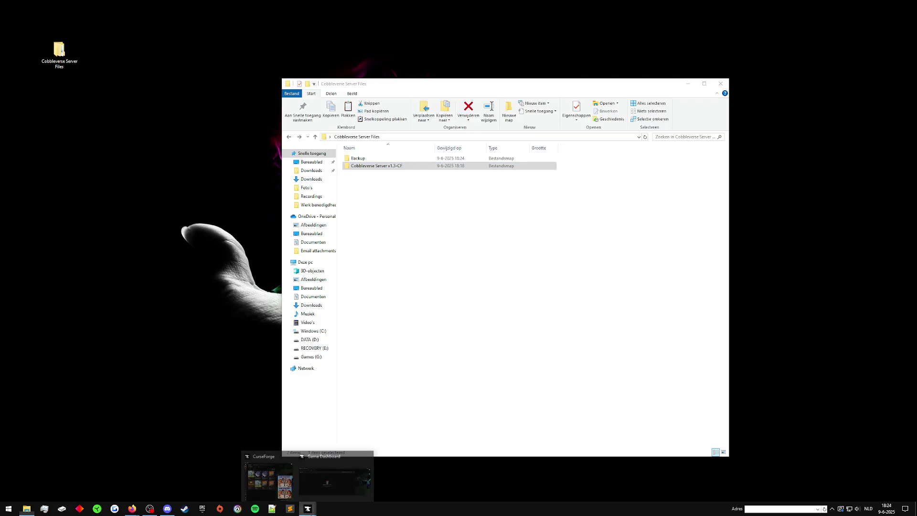
pyautogui.click(277, 476)
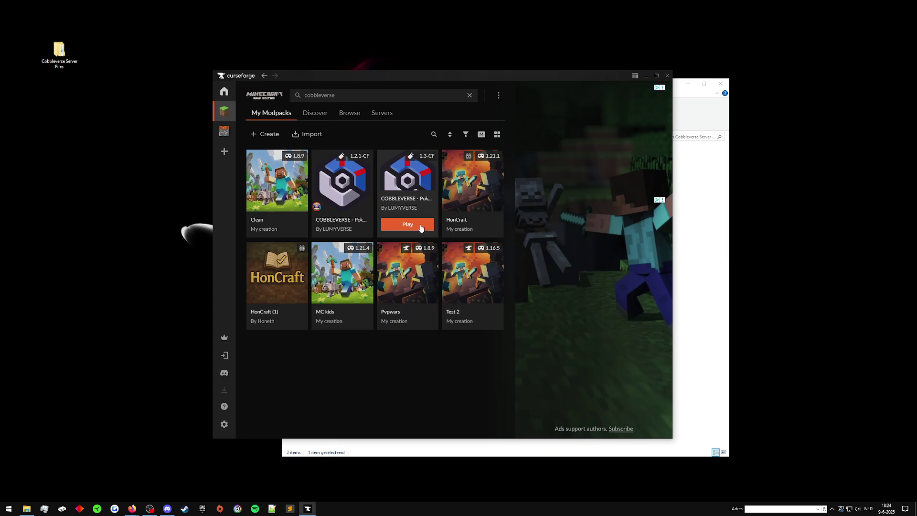
pyautogui.click(413, 226)
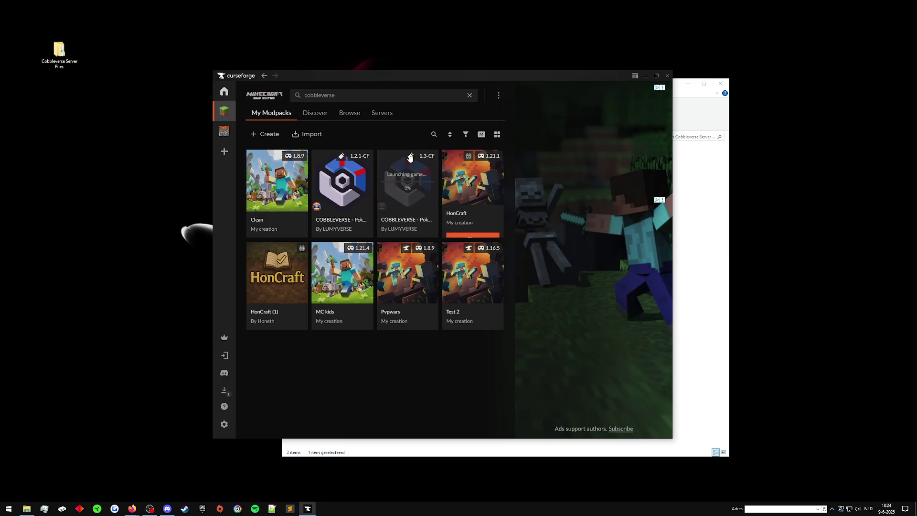
pyautogui.click(645, 76)
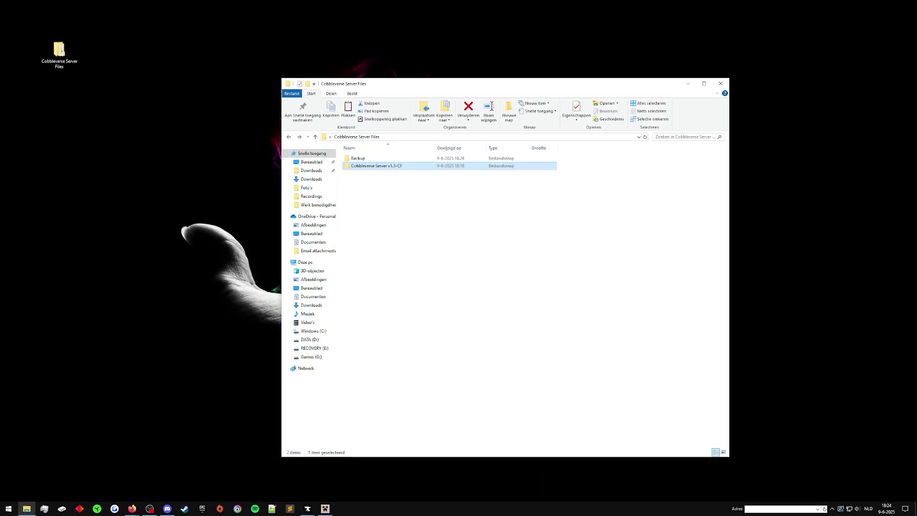
# Move the file window aside, check the Backup folder, and open the Cobbleverse Server v1.3-CF folder
pyautogui.doubleClick(368, 166)
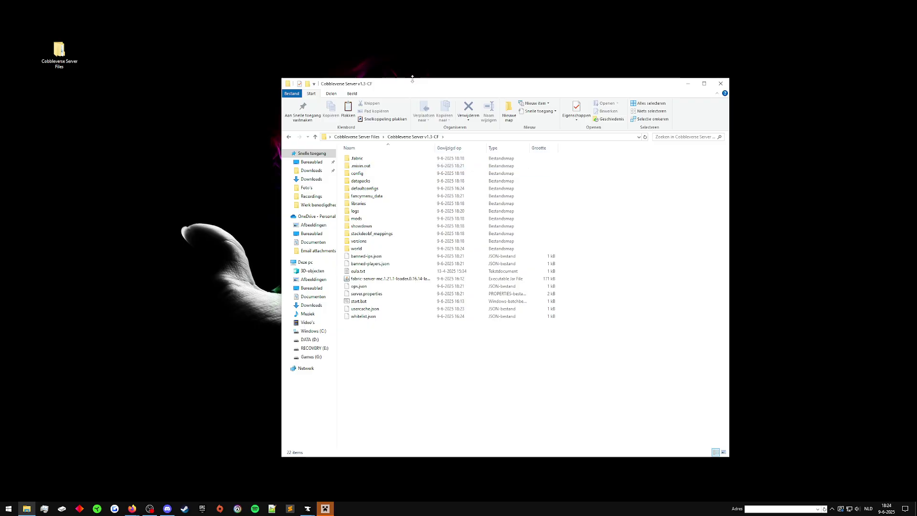
pyautogui.moveTo(413, 79); pyautogui.dragTo(571, 84)
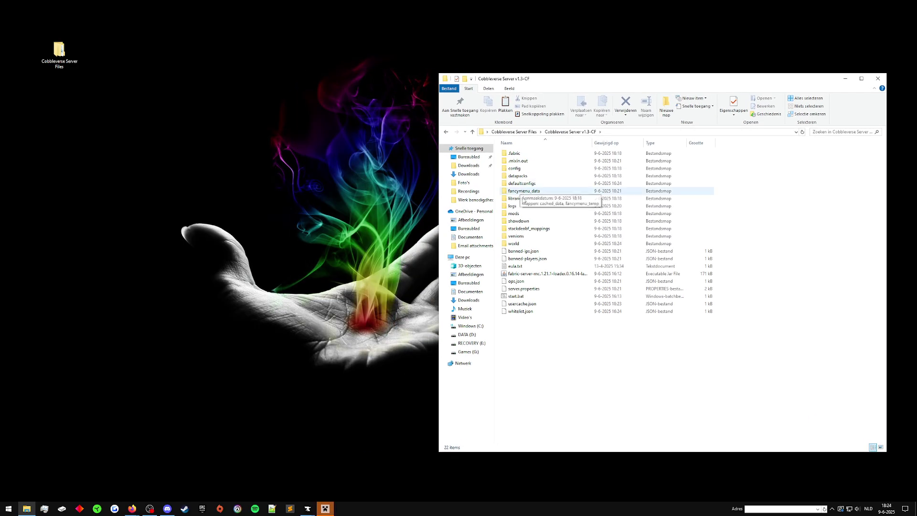
pyautogui.click(513, 131)
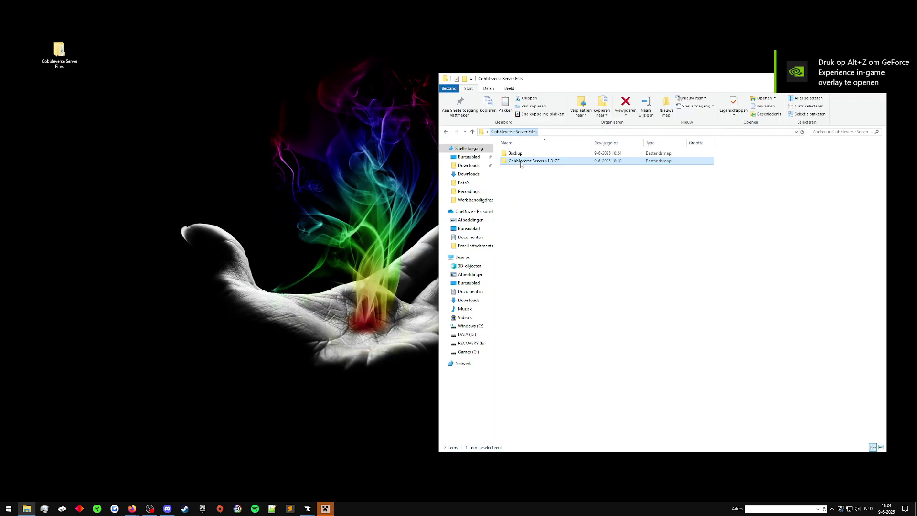
pyautogui.click(517, 155)
pyautogui.doubleClick(517, 155)
pyautogui.click(514, 132)
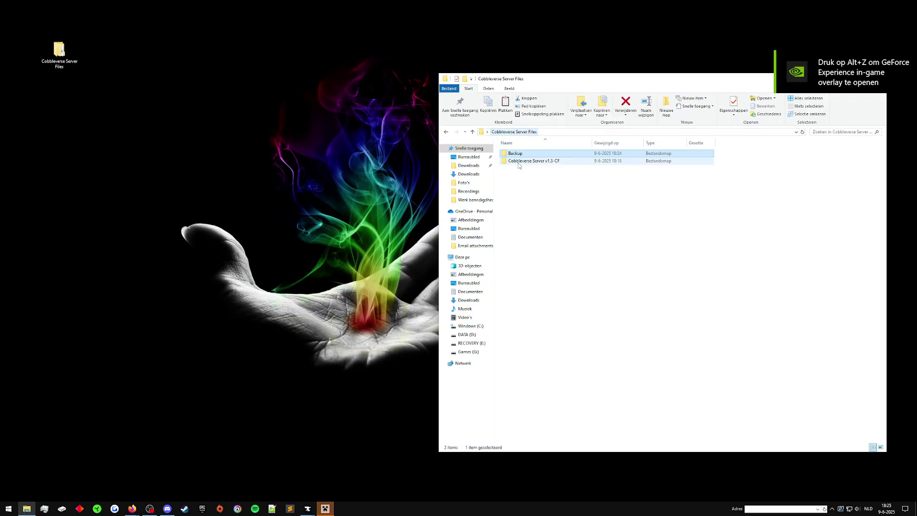
pyautogui.click(518, 163)
pyautogui.doubleClick(519, 161)
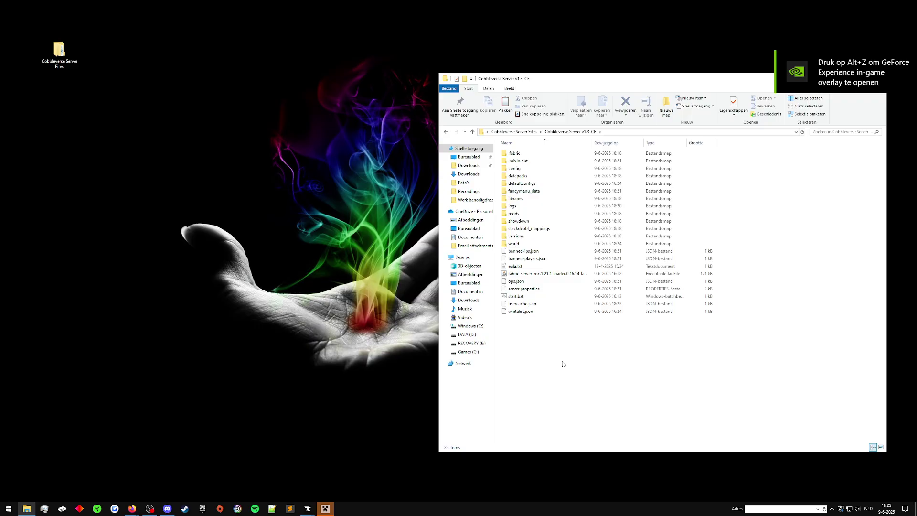
pyautogui.click(191, 471)
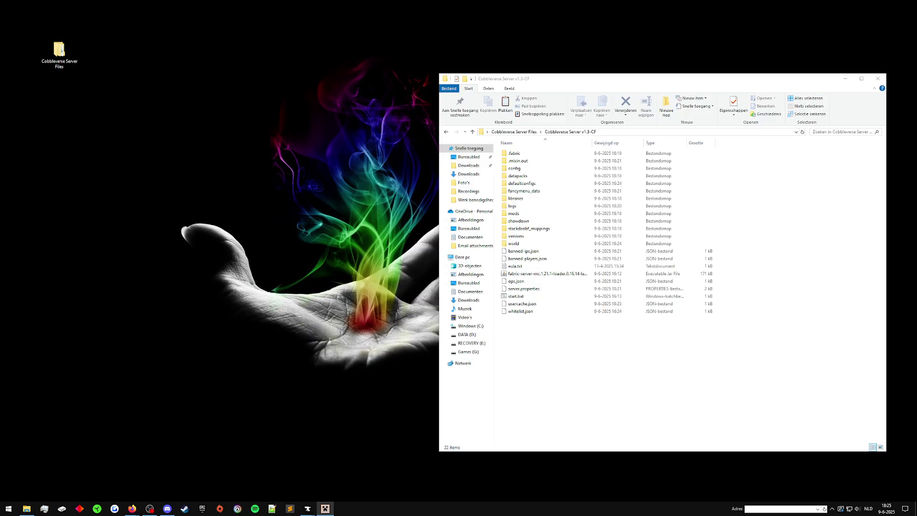
pyautogui.hotkey('alt', 'Tab')
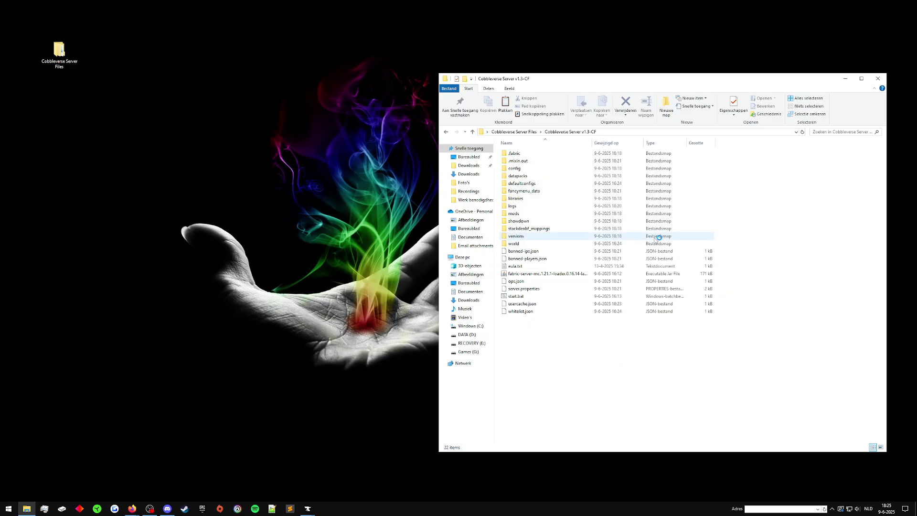
# Switch to CurseForge and review the COBBLEVERSE v1.3-CF changelog, including its removed and updated mods, without changing the version
pyautogui.moveTo(307, 508)
pyautogui.click(267, 475)
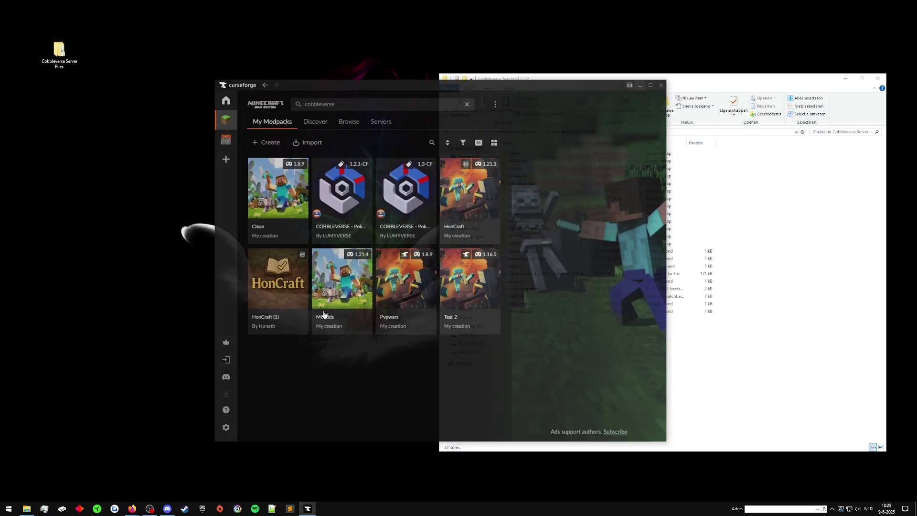
pyautogui.rightClick(415, 171)
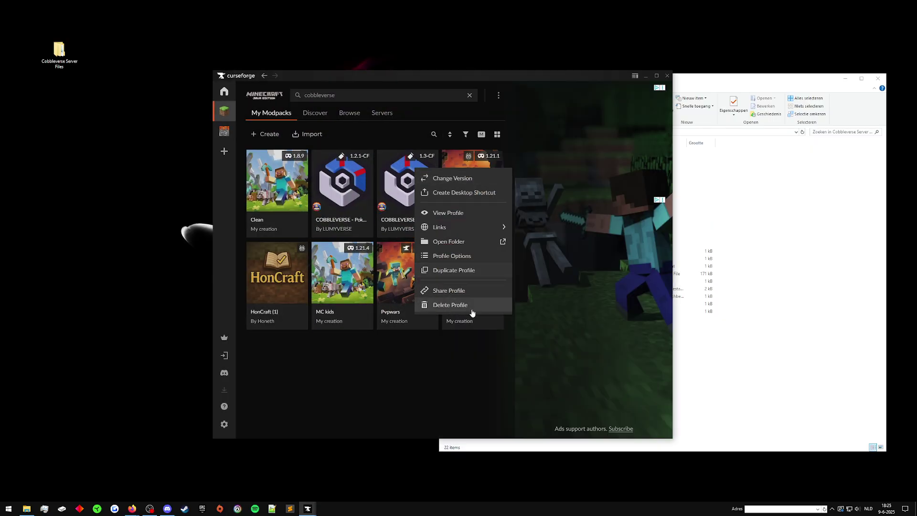
pyautogui.click(459, 179)
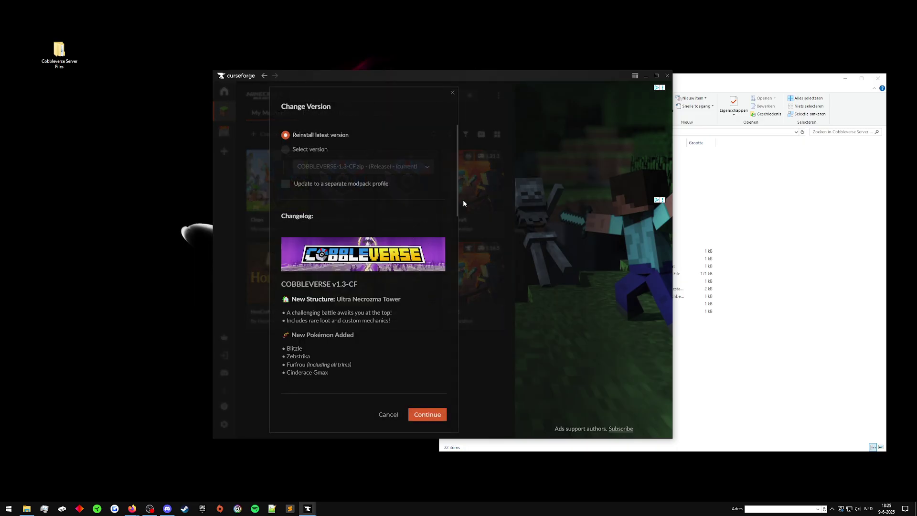
pyautogui.scroll(-2, 325, 314)
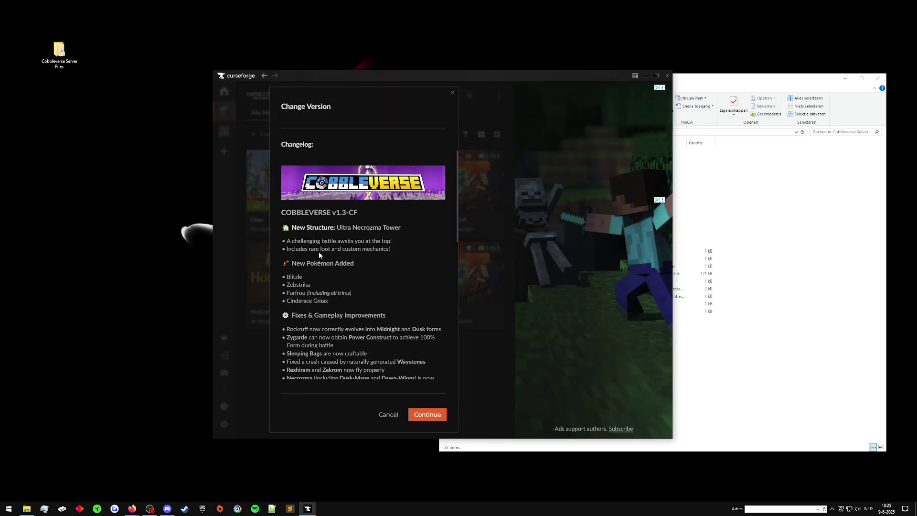
pyautogui.scroll(-8, 320, 260)
pyautogui.scroll(10, 325, 273)
pyautogui.scroll(-12, 329, 286)
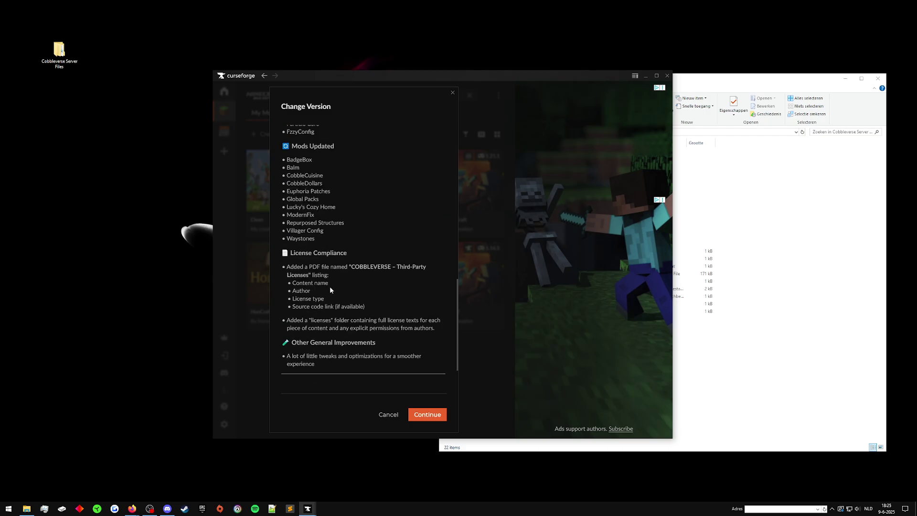
pyautogui.scroll(1, 302, 199)
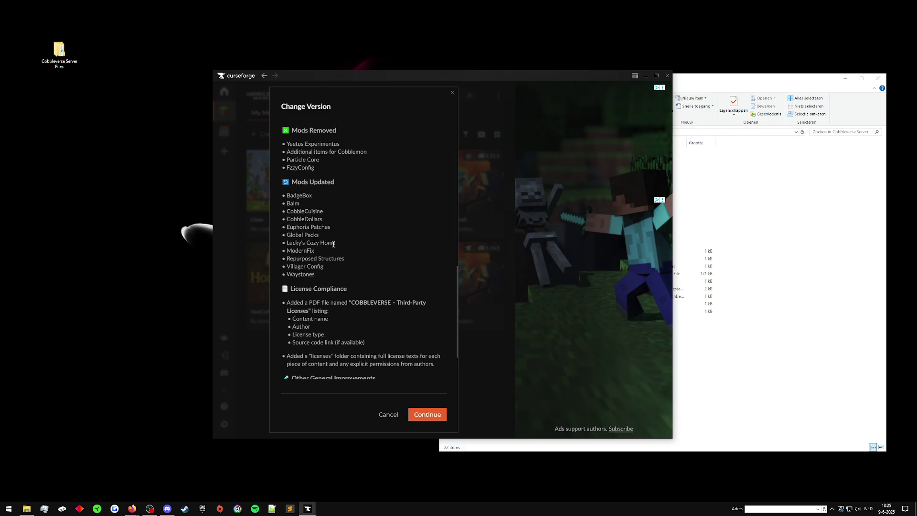
pyautogui.scroll(3, 320, 241)
pyautogui.click(452, 93)
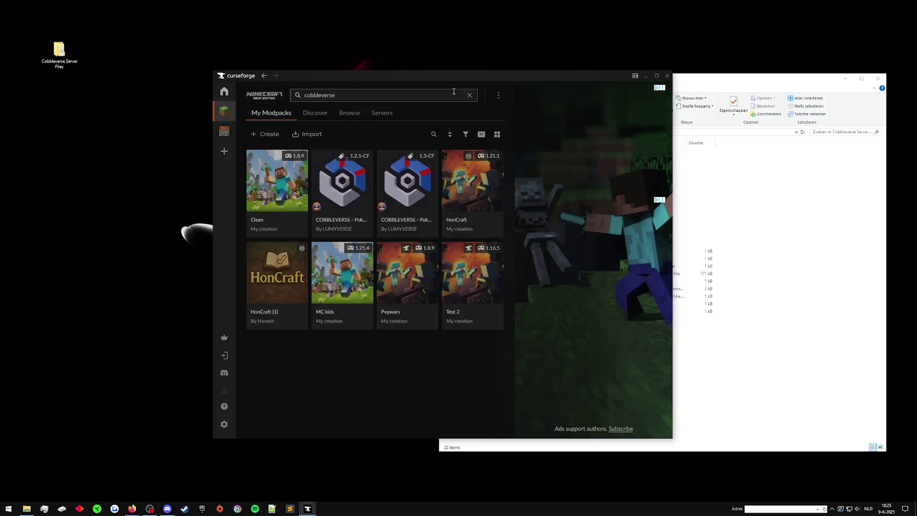
pyautogui.click(645, 75)
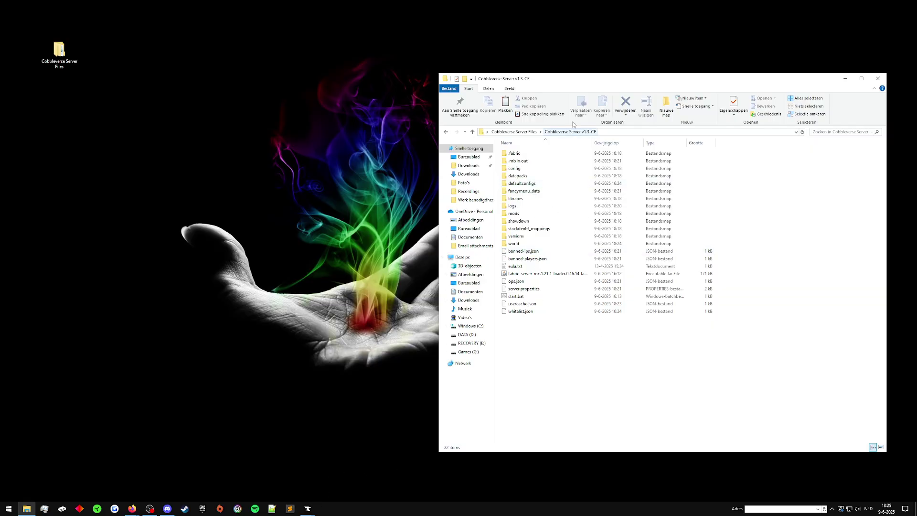
# Delete the config, datapacks and mods folders from the Cobbleverse Server v1.3-CF folder
pyautogui.click(521, 170)
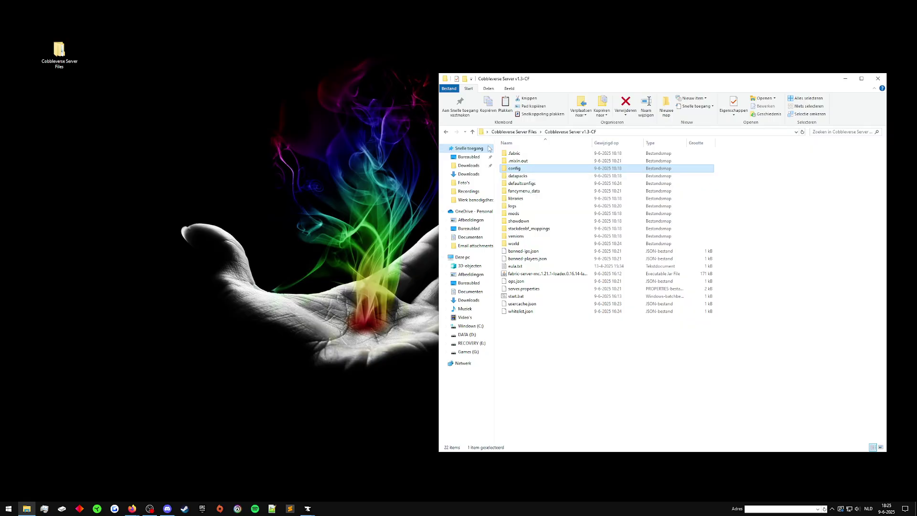
pyautogui.keyDown('ctrl'); pyautogui.click(521, 178); pyautogui.keyUp('ctrl')
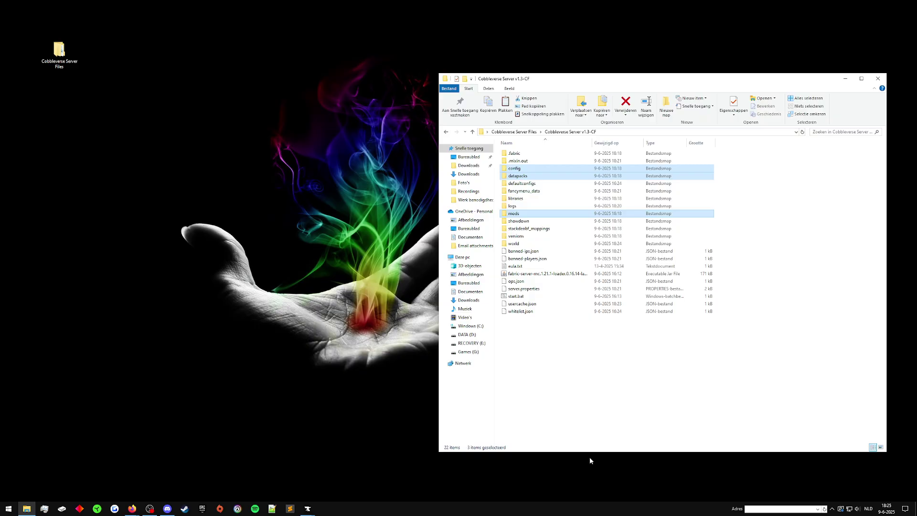
pyautogui.press('Delete')
pyautogui.press('Return')
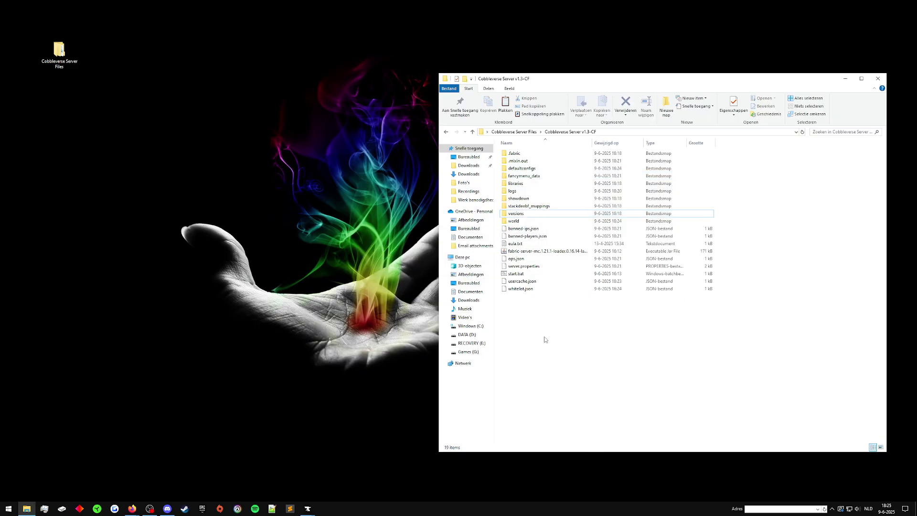
# Delete the datapacks folder inside the server's world folder and return to Cobbleverse Server v1.3-CF
pyautogui.doubleClick(513, 220)
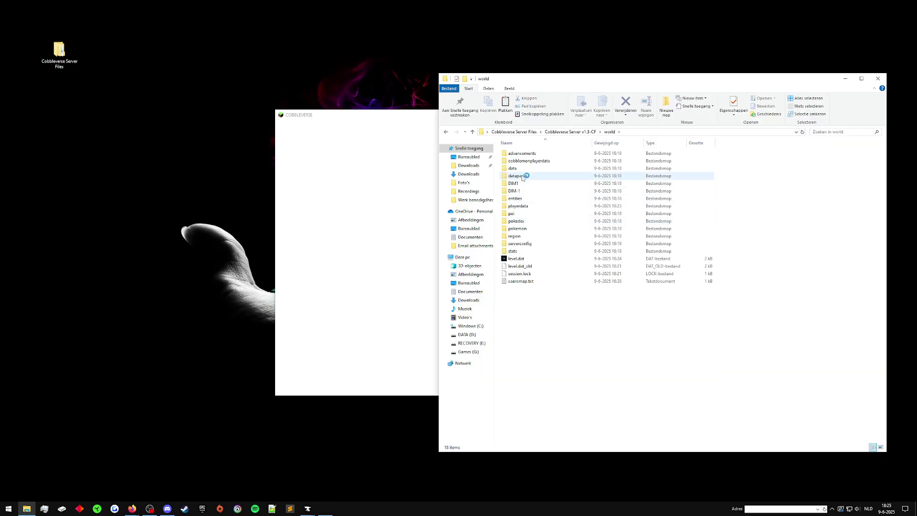
pyautogui.press('Delete')
pyautogui.press('Return')
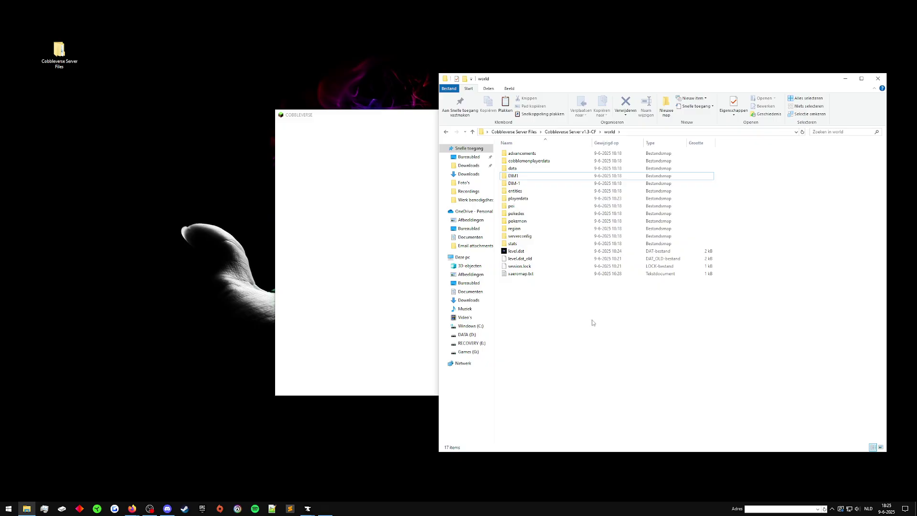
pyautogui.click(580, 132)
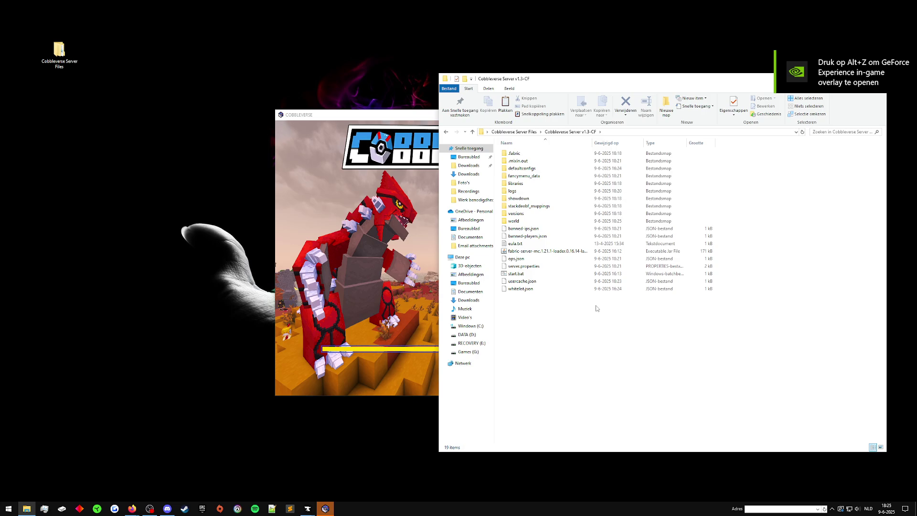
# Switch to CurseForge, open the COBBLEVERSE 1.3-CF profile's folder, and minimize the CurseForge window
pyautogui.click(377, 114)
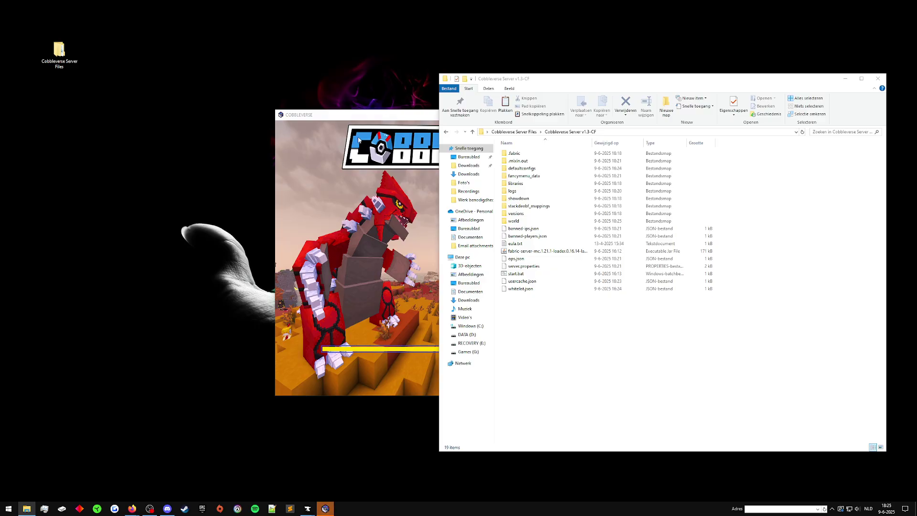
pyautogui.click(310, 507)
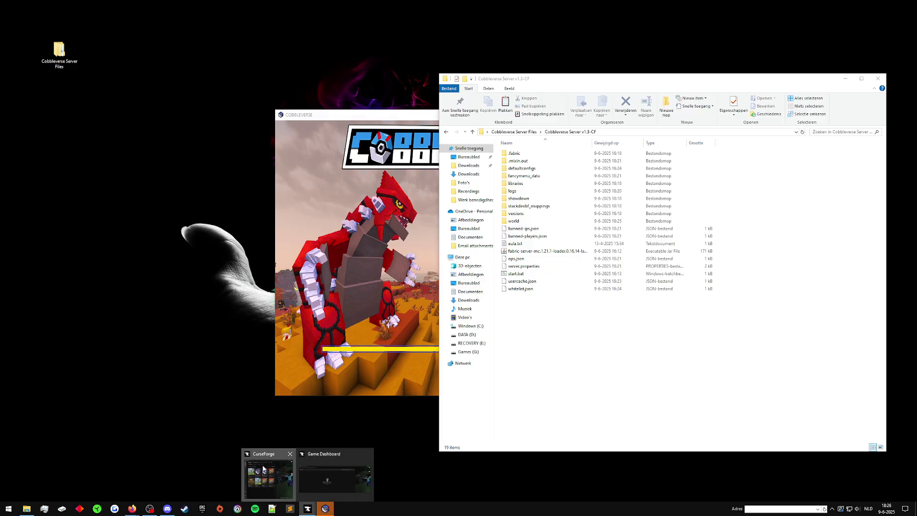
pyautogui.click(265, 472)
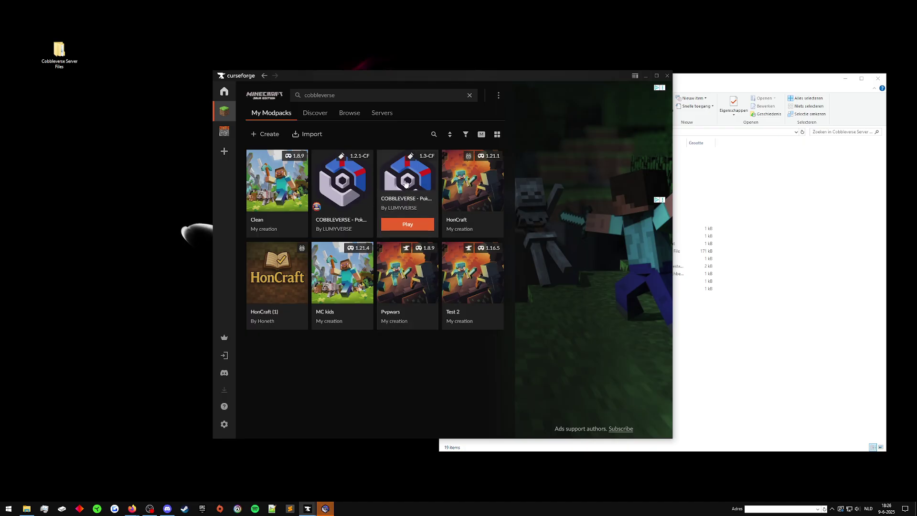
pyautogui.rightClick(406, 183)
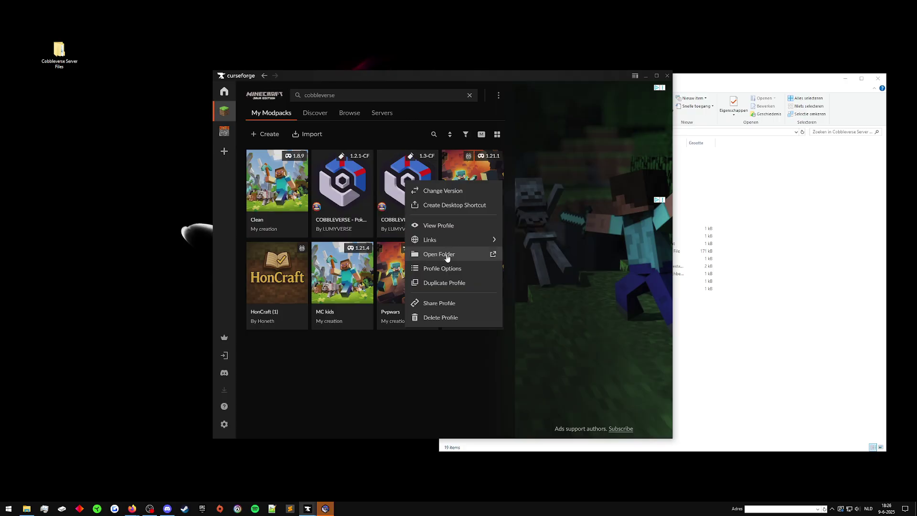
pyautogui.click(447, 257)
pyautogui.click(647, 80)
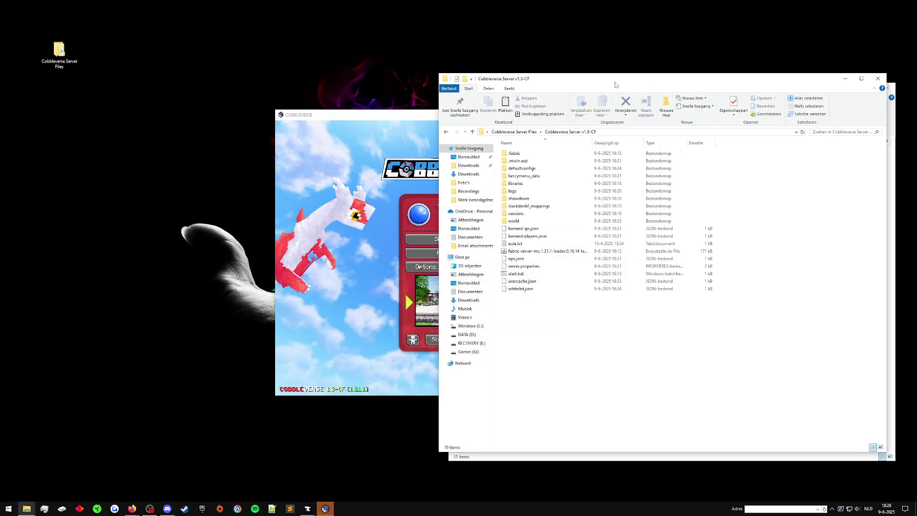
# Place the COBBLEVERSE profile folder window beside the Cobbleverse Server v1.3-CF window and briefly check the modpack profiles in CurseForge
pyautogui.click(892, 121)
pyautogui.moveTo(598, 95); pyautogui.dragTo(180, 91)
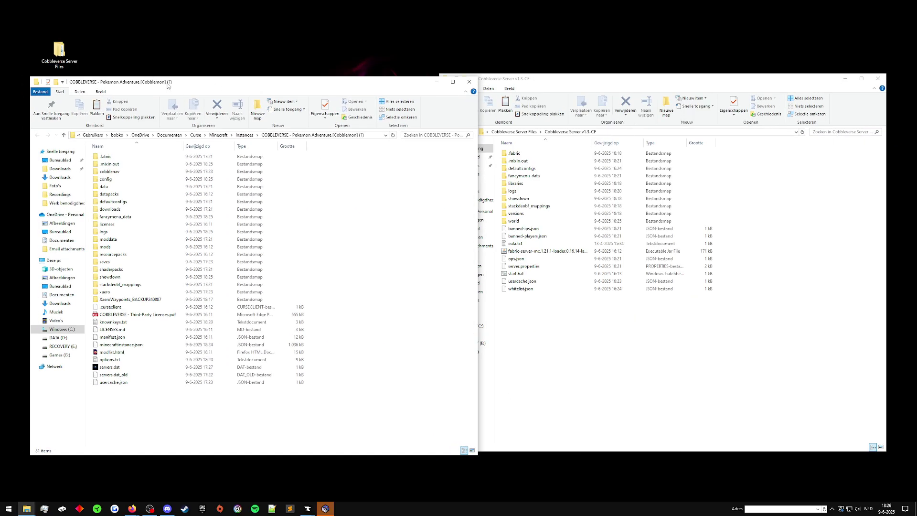
pyautogui.click(308, 507)
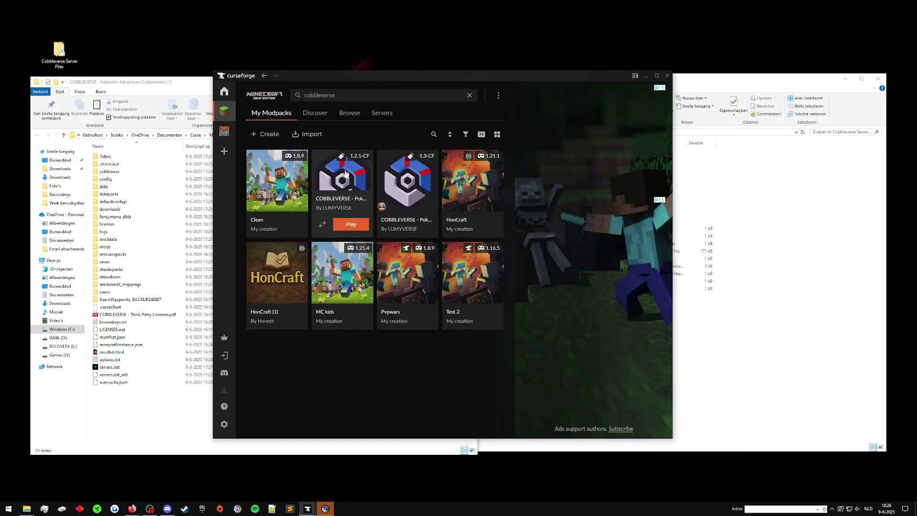
pyautogui.click(644, 77)
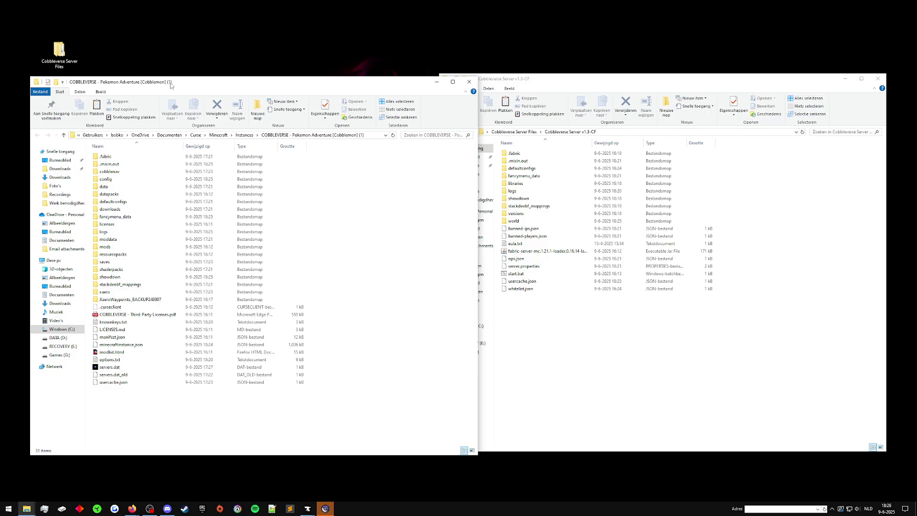
pyautogui.click(570, 354)
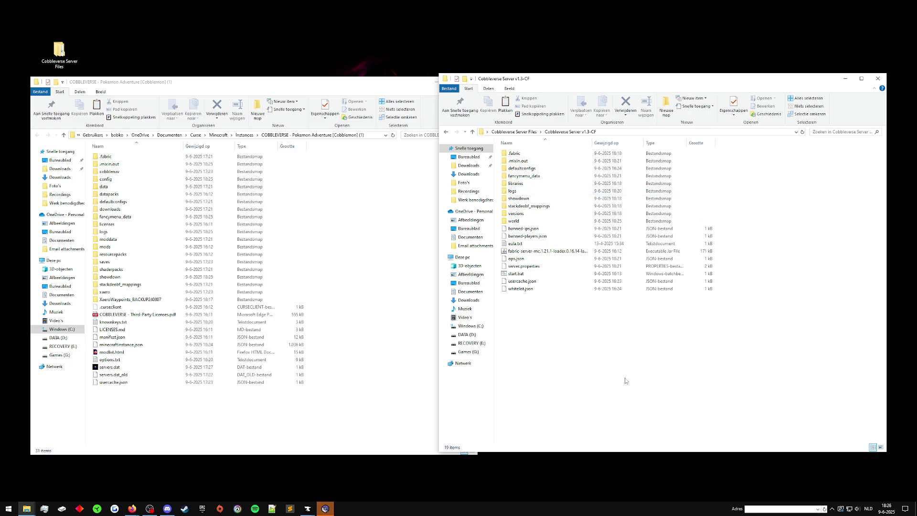
# Copy the config, datapacks and mods folders from the COBBLEVERSE profile folder into Cobbleverse Server v1.3-CF
pyautogui.click(201, 179)
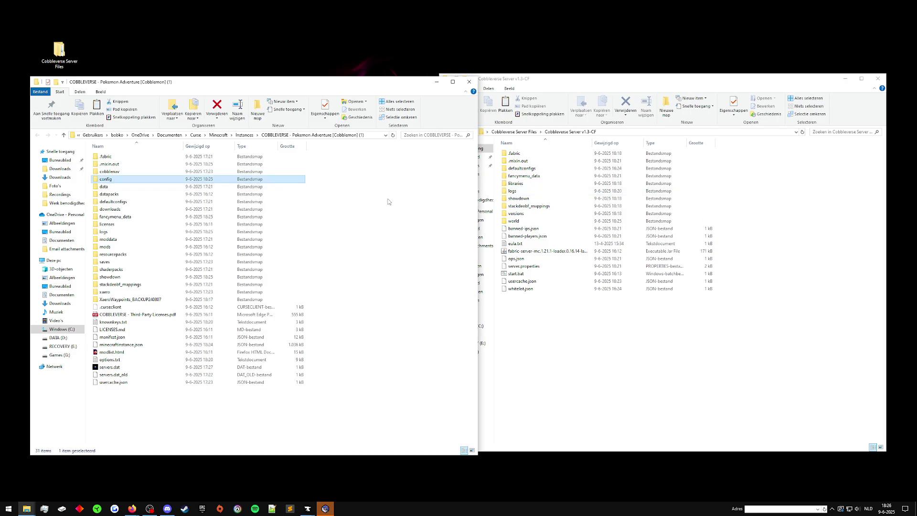
pyautogui.keyDown('ctrl'); pyautogui.click(113, 194); pyautogui.keyUp('ctrl')
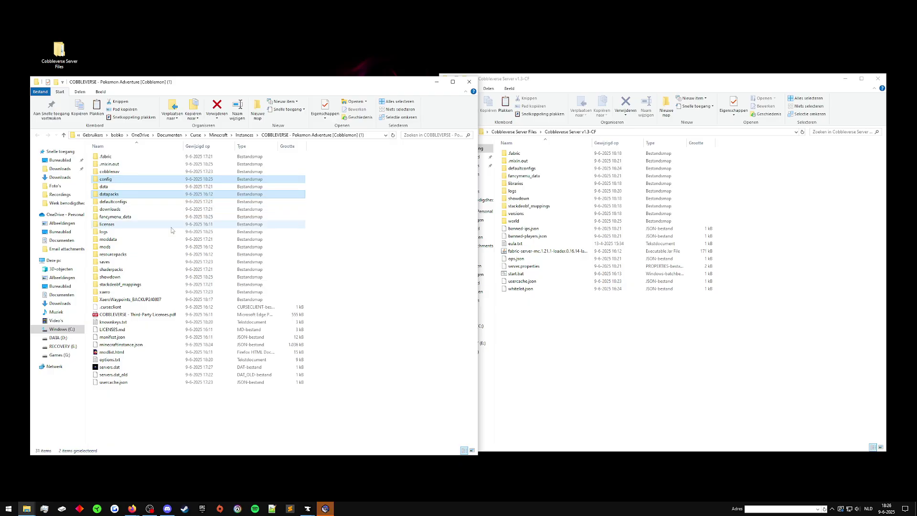
pyautogui.keyDown('ctrl'); pyautogui.click(115, 246); pyautogui.keyUp('ctrl')
pyautogui.click(583, 344)
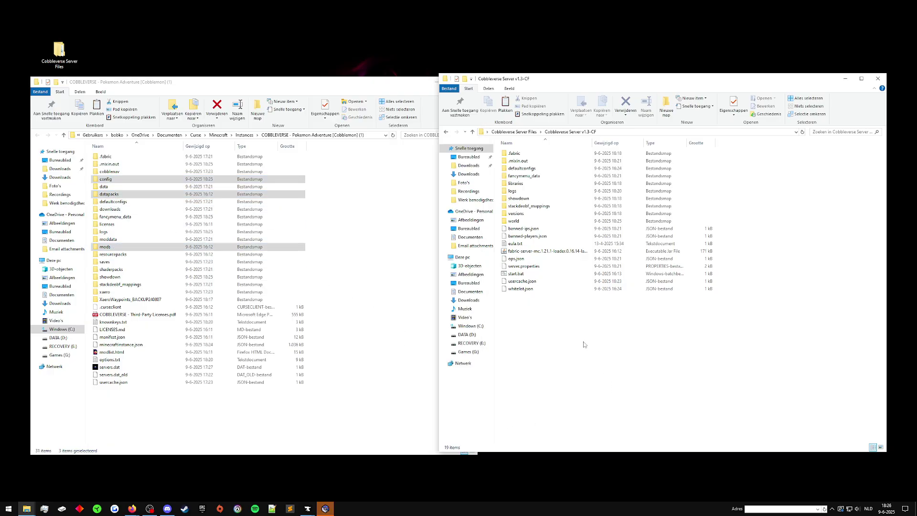
pyautogui.hotkey('ctrl', 'v')
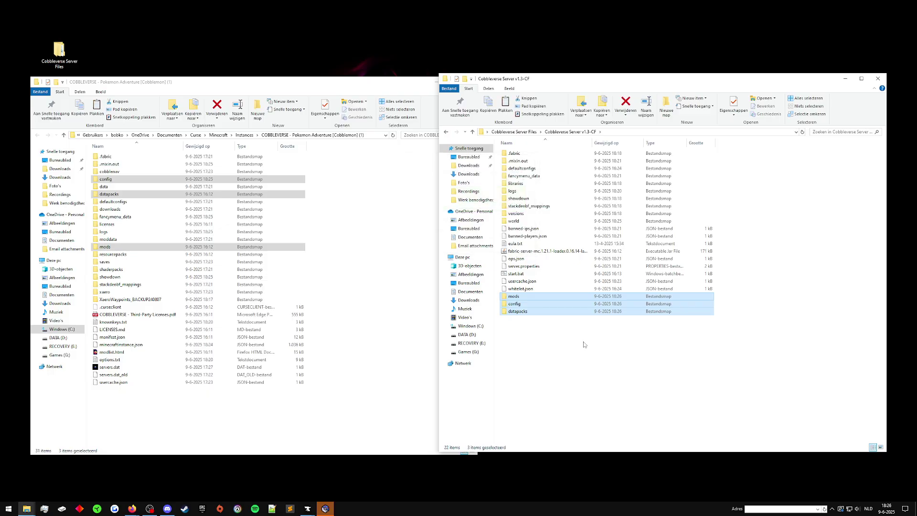
pyautogui.click(559, 363)
# Copy the profile's datapacks folder into the server's world folder and return to Cobbleverse Server v1.3-CF
pyautogui.click(109, 194)
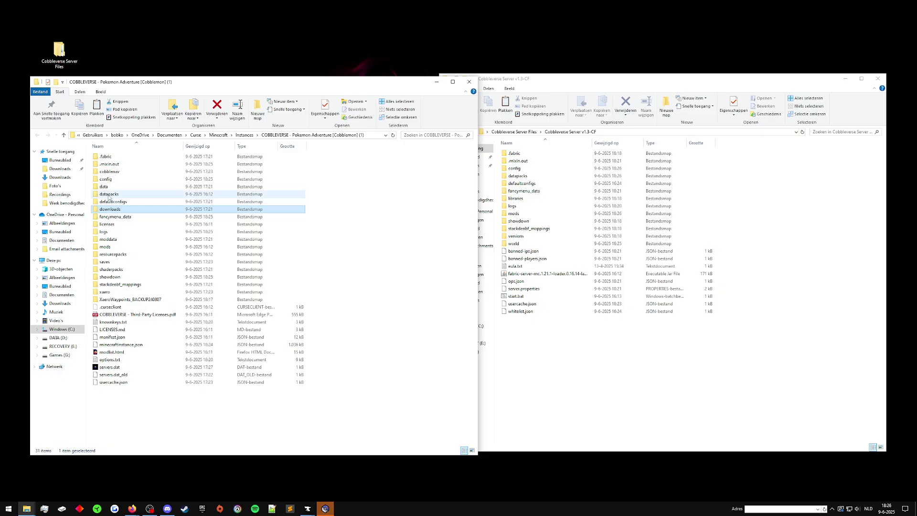
pyautogui.rightClick(110, 197)
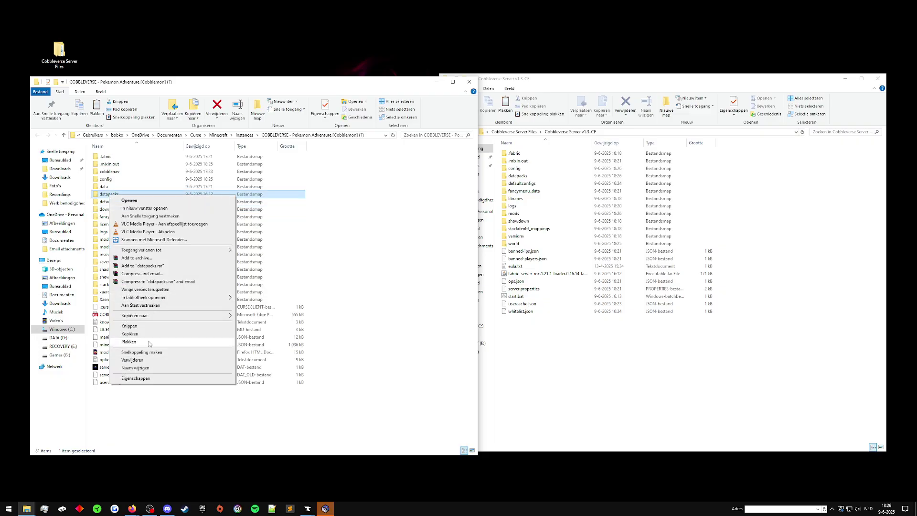
pyautogui.click(142, 334)
pyautogui.click(165, 421)
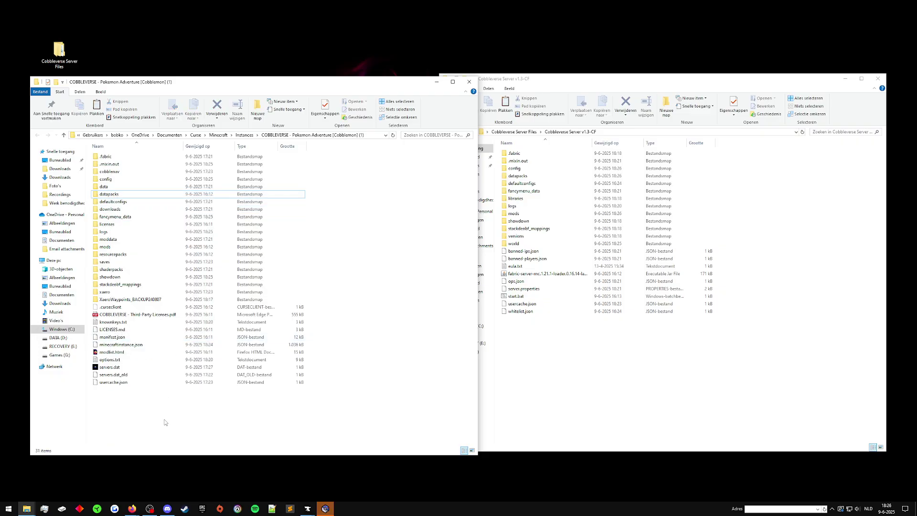
pyautogui.click(582, 376)
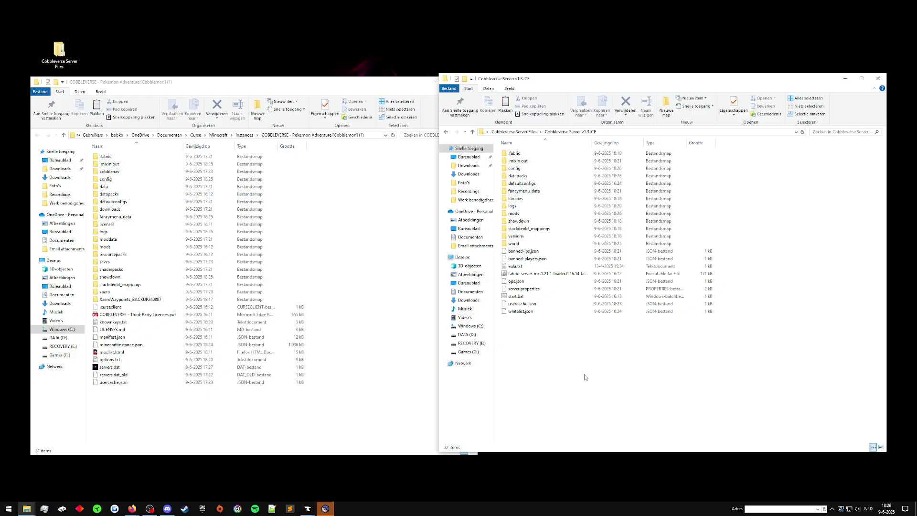
pyautogui.doubleClick(514, 244)
pyautogui.rightClick(540, 305)
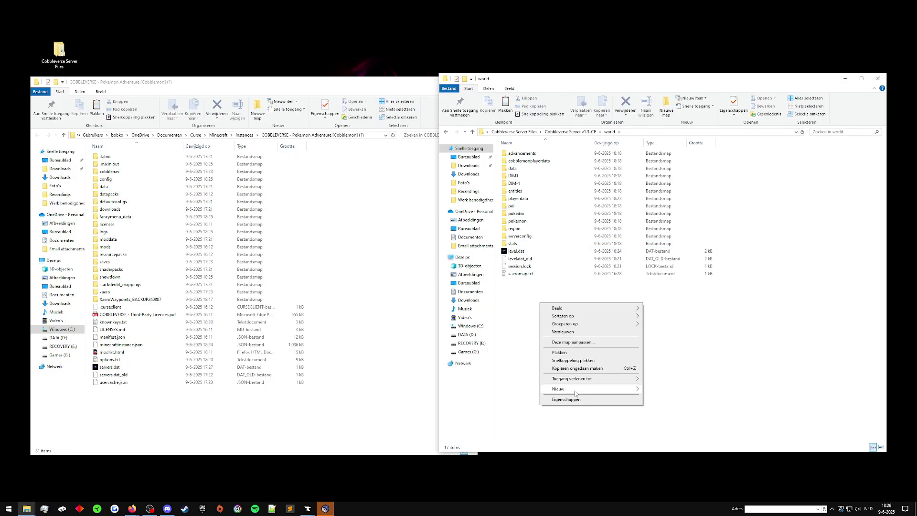
pyautogui.click(559, 352)
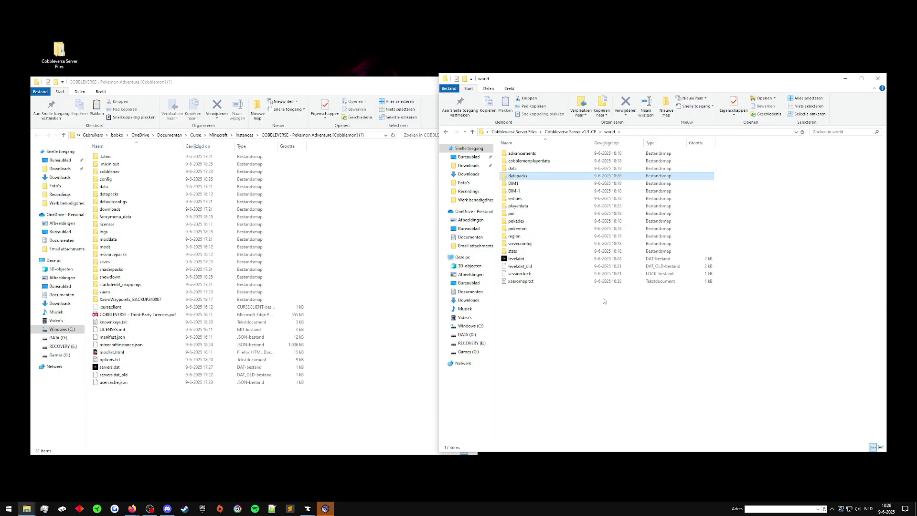
pyautogui.click(525, 340)
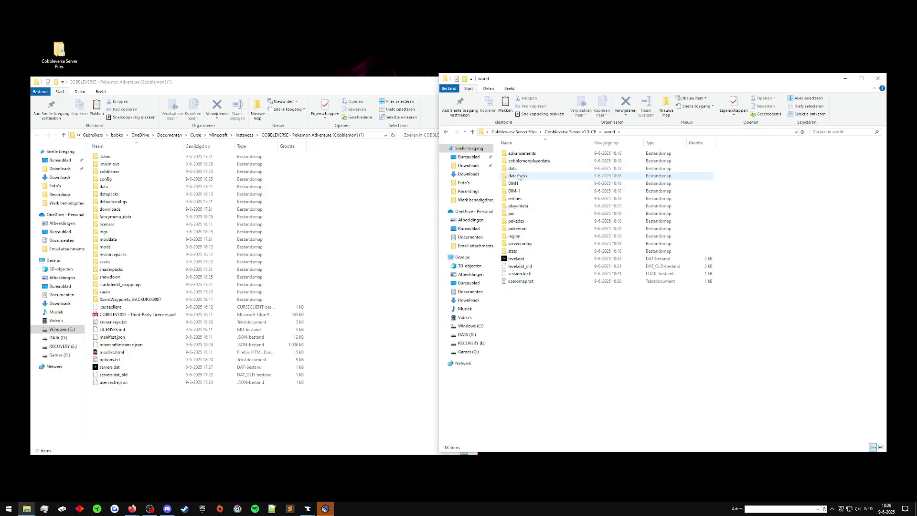
pyautogui.click(564, 133)
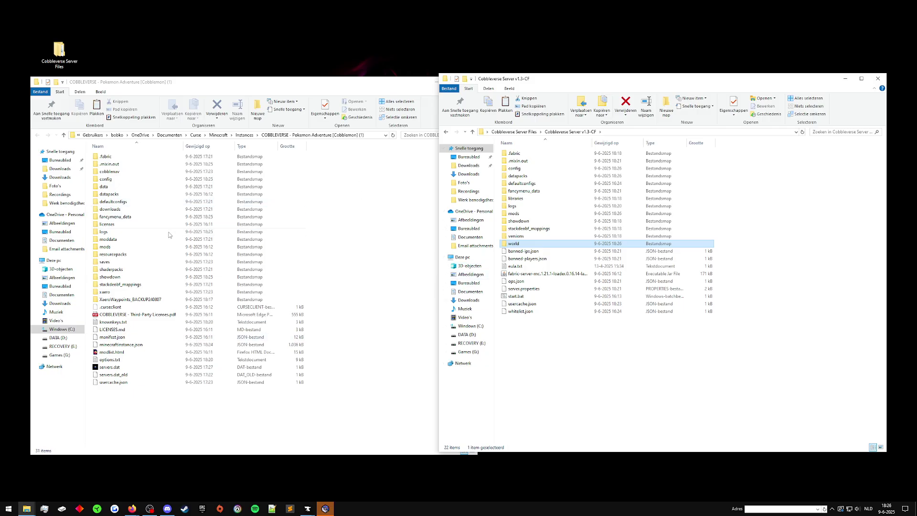
pyautogui.click(540, 362)
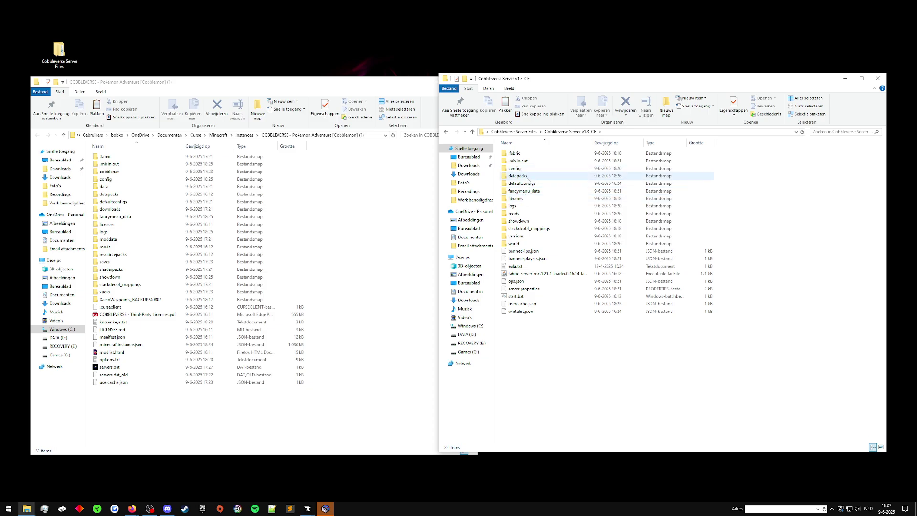
# Delete cobblemon-ui-tweaks-1.0.6.jar.disabled and cobblemon-ui-tweaks-1.0.7.jar from the server's mods folder and return to the server folder
pyautogui.doubleClick(525, 213)
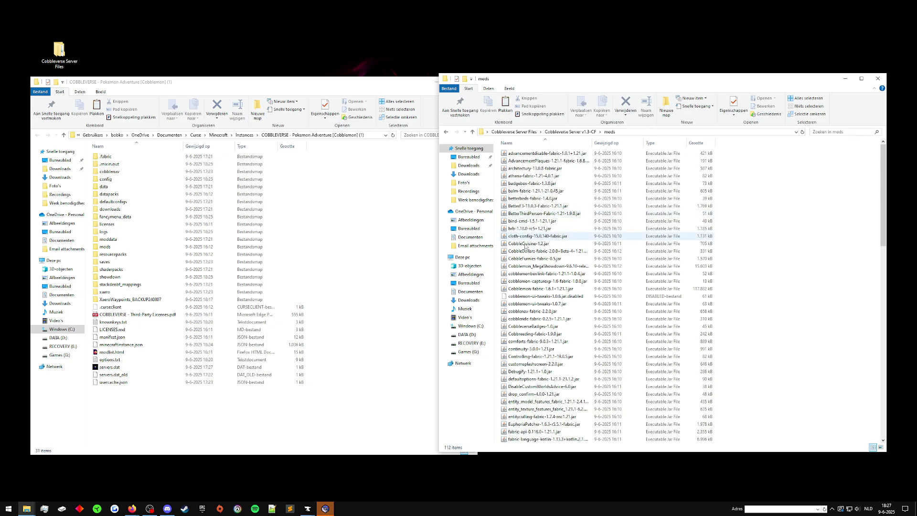
pyautogui.click(545, 296)
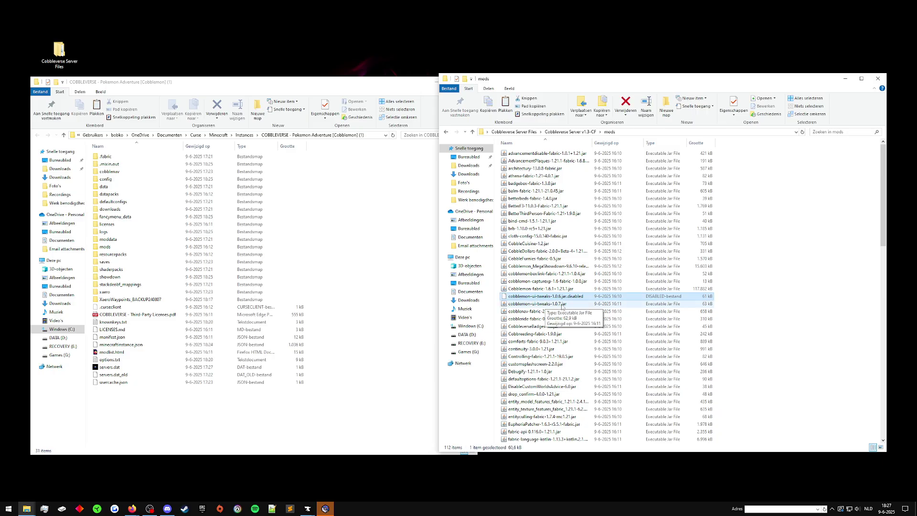
pyautogui.keyDown('shift'); pyautogui.click(562, 303); pyautogui.keyUp('shift')
pyautogui.press('Delete')
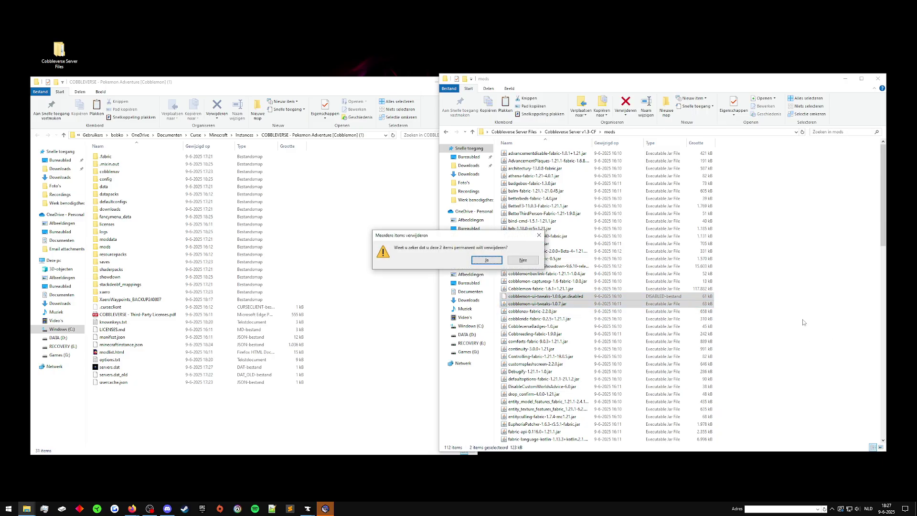
pyautogui.press('Return')
pyautogui.press('BackSpace')
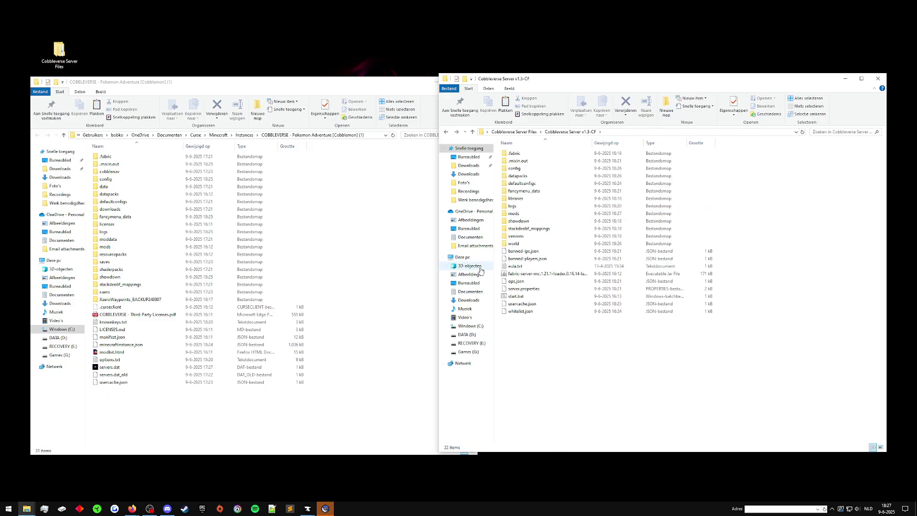
# Close the profile folder window, launch the server with start.bat, and arrange the COBBLEVERSE game window beside the server console
pyautogui.click(394, 87)
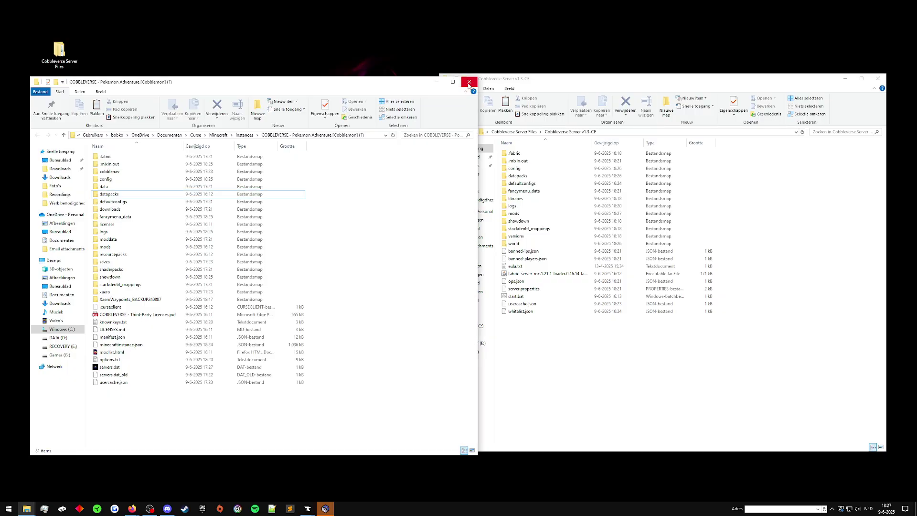
pyautogui.click(469, 83)
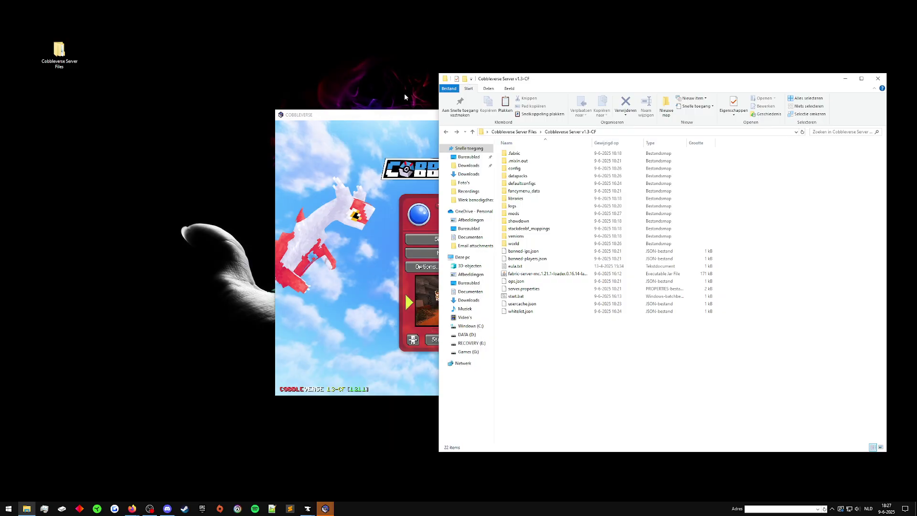
pyautogui.doubleClick(536, 300)
pyautogui.click(845, 78)
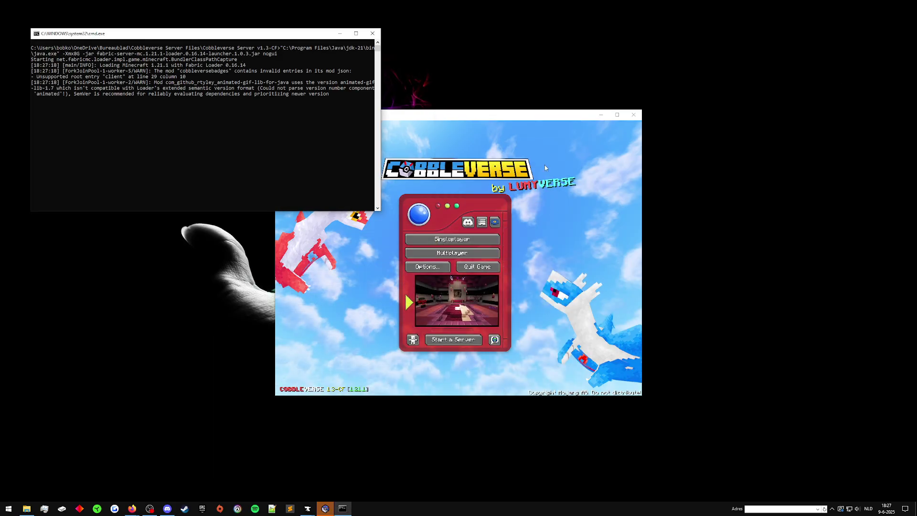
pyautogui.moveTo(465, 118); pyautogui.dragTo(573, 115)
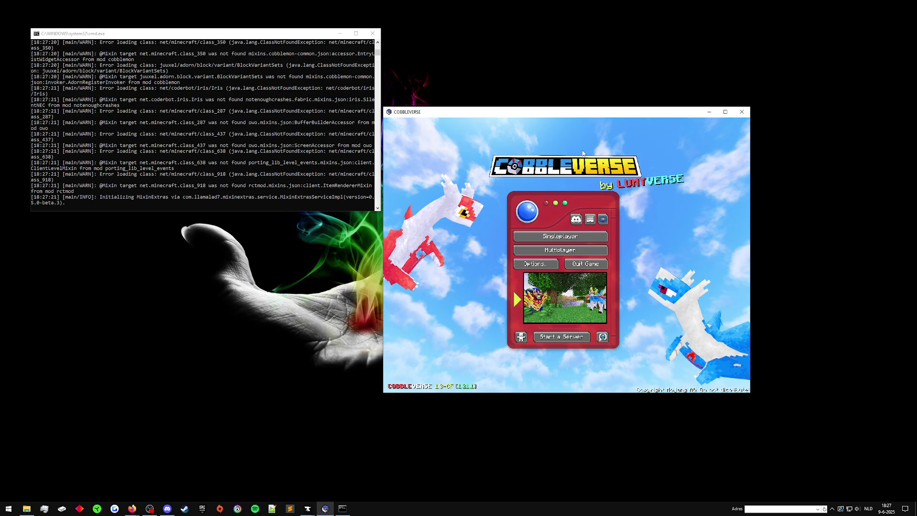
# Check the COBBLEVERSE profiles in CurseForge and the game's singleplayer world list, then return to the title screen
pyautogui.click(308, 509)
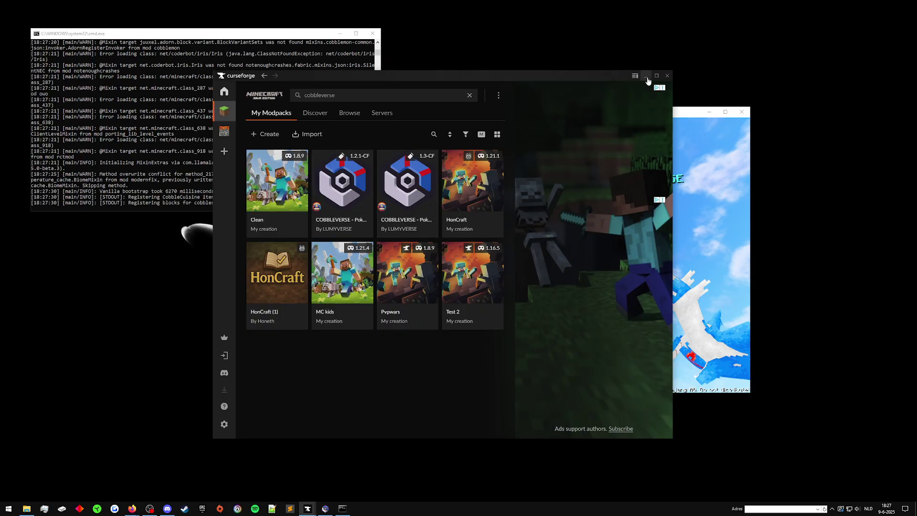
pyautogui.click(647, 78)
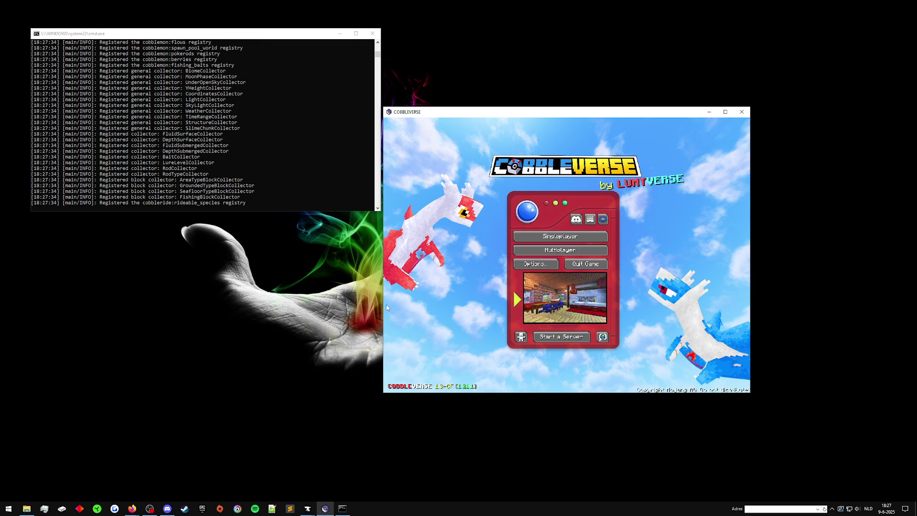
pyautogui.click(584, 236)
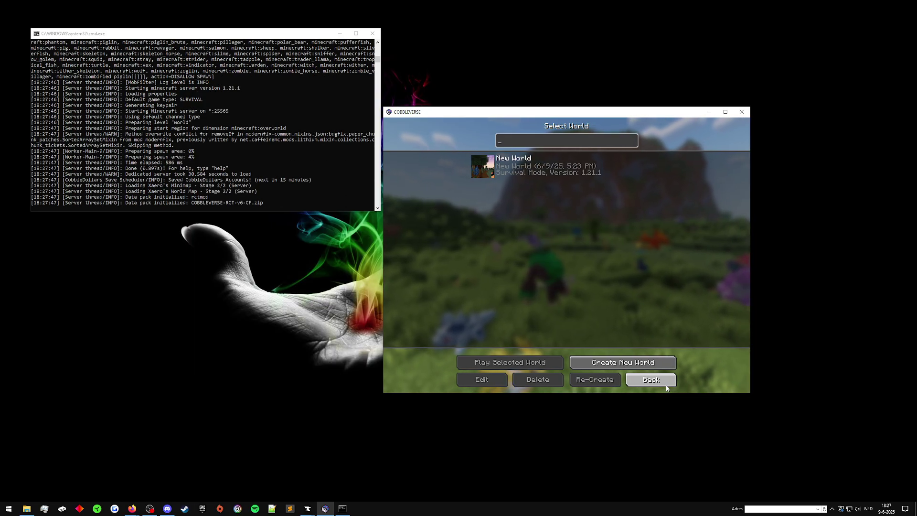
pyautogui.click(651, 379)
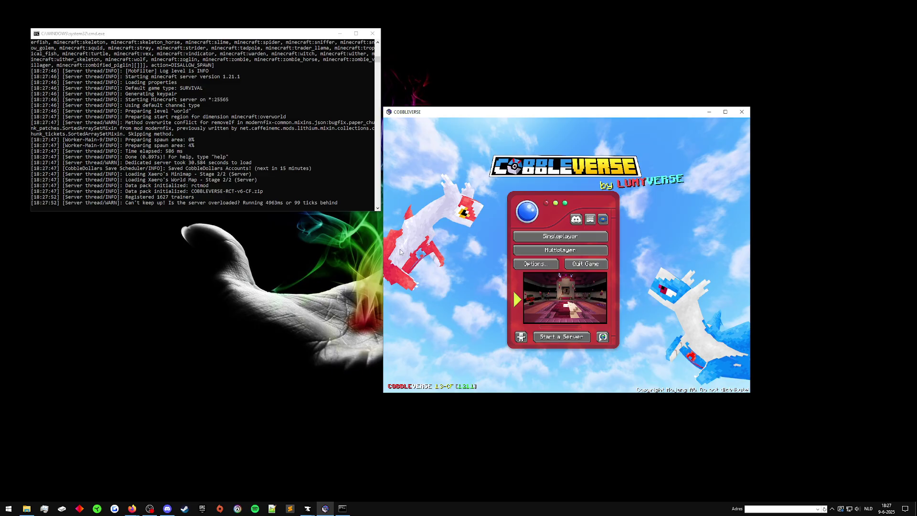
# Open the game's multiplayer server list and check the computer's memory usage in Task Manager, closing it again
pyautogui.click(560, 250)
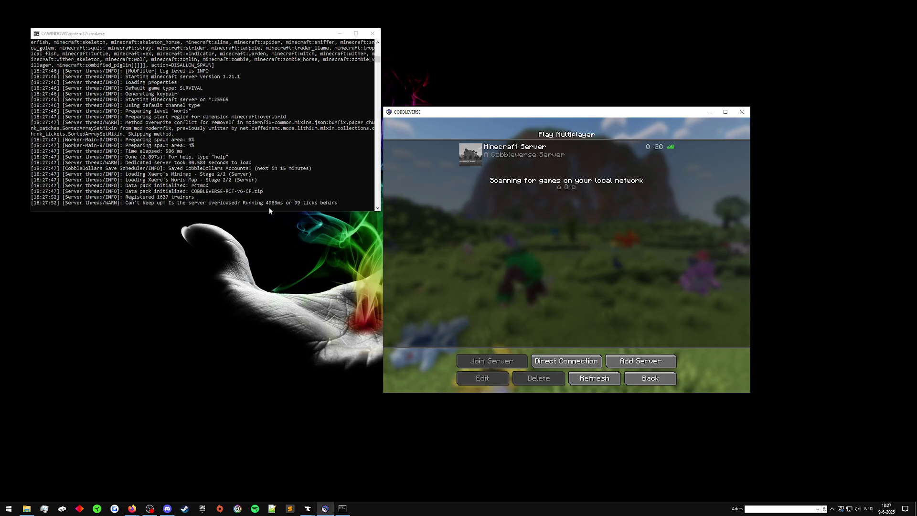
pyautogui.click(43, 508)
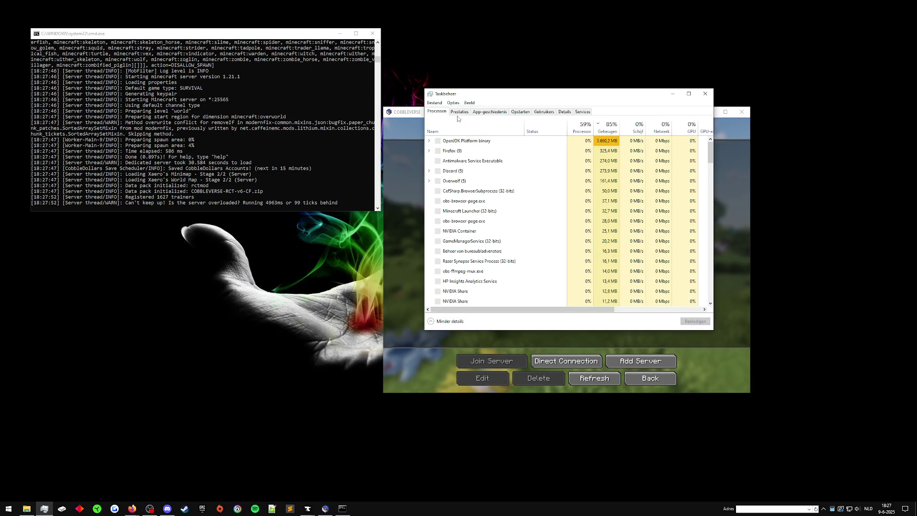
pyautogui.click(457, 112)
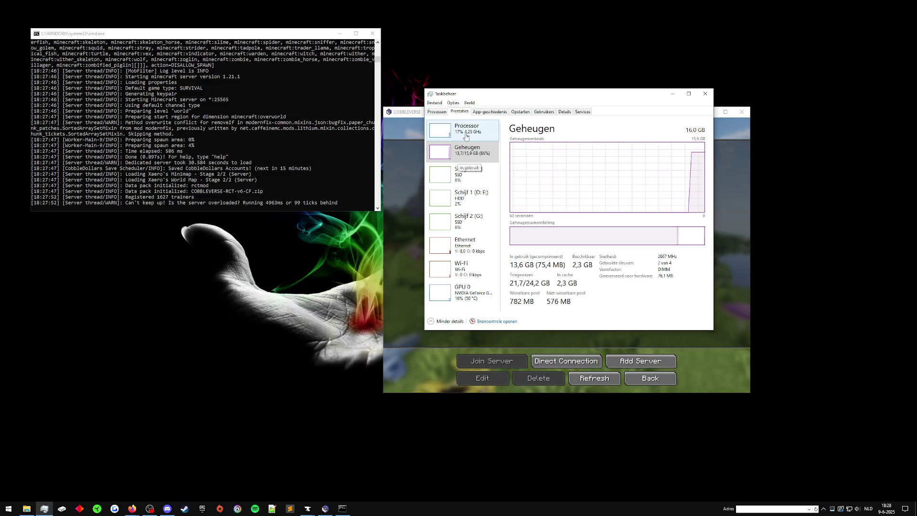
pyautogui.click(705, 95)
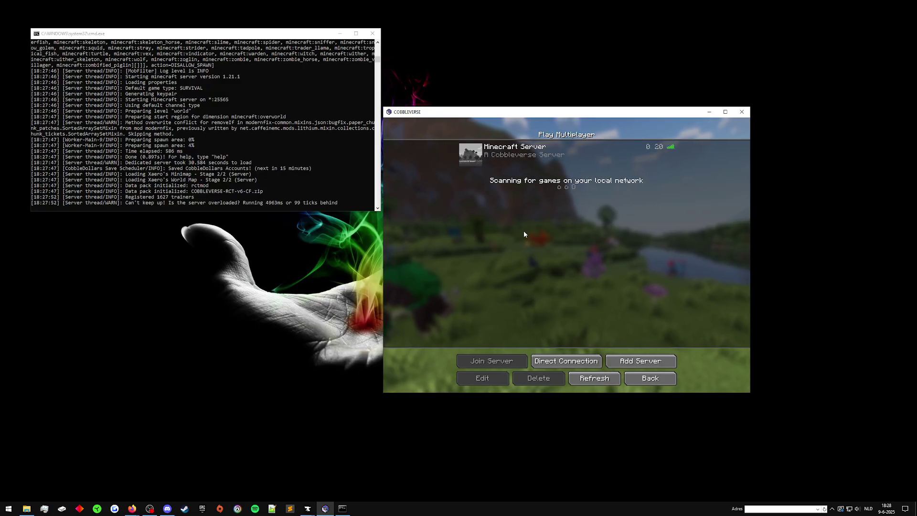
# Check the Minecraft Server entry's edit screen without changing it, join that server, and maximize the game window
pyautogui.moveTo(534, 156)
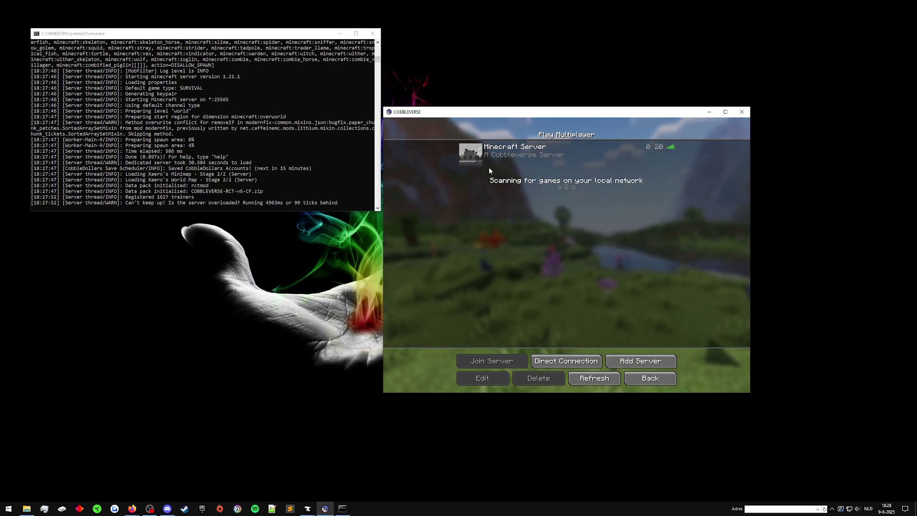
pyautogui.click(497, 154)
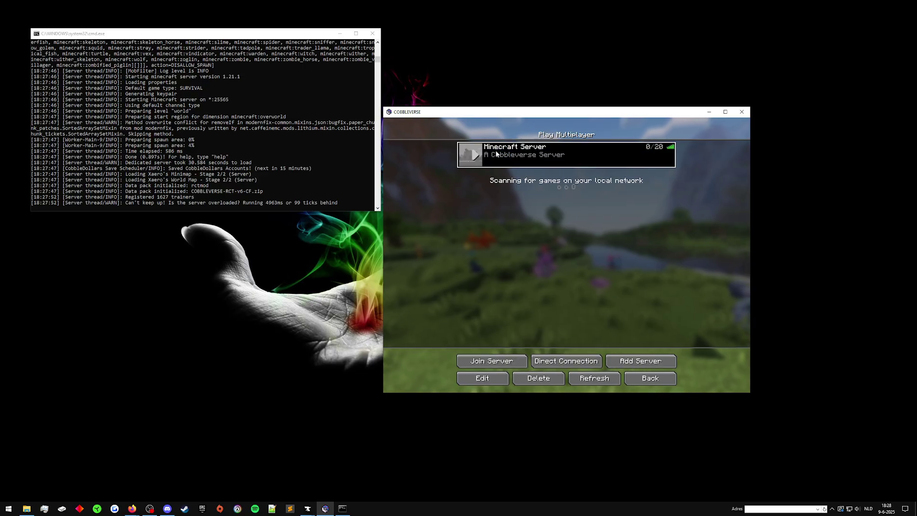
pyautogui.click(476, 378)
pyautogui.click(564, 292)
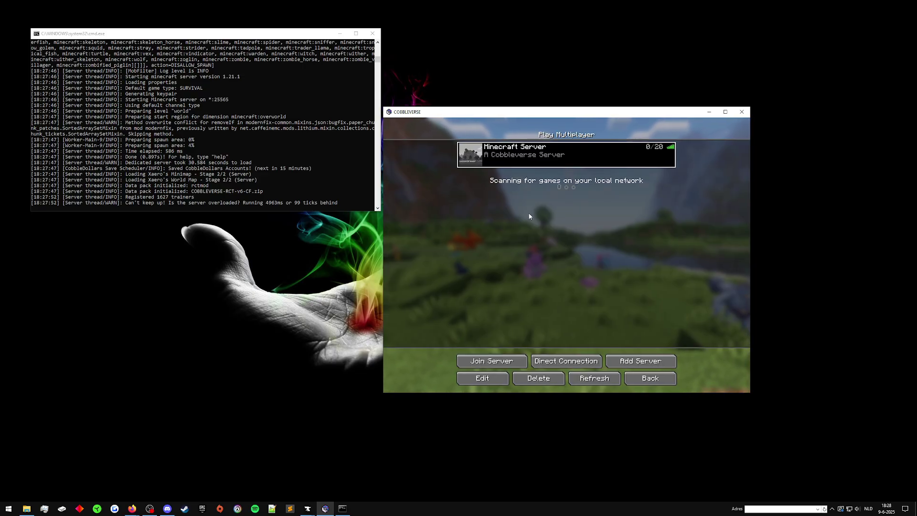
pyautogui.doubleClick(520, 163)
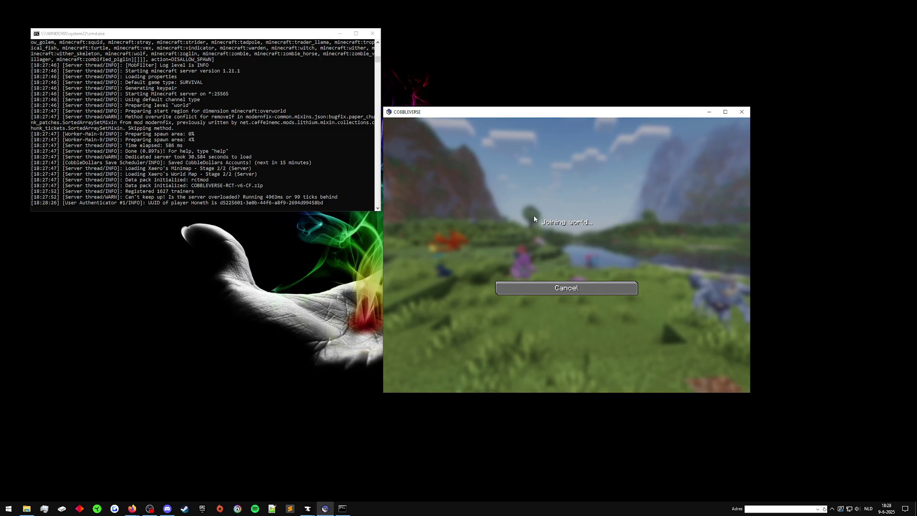
pyautogui.click(725, 112)
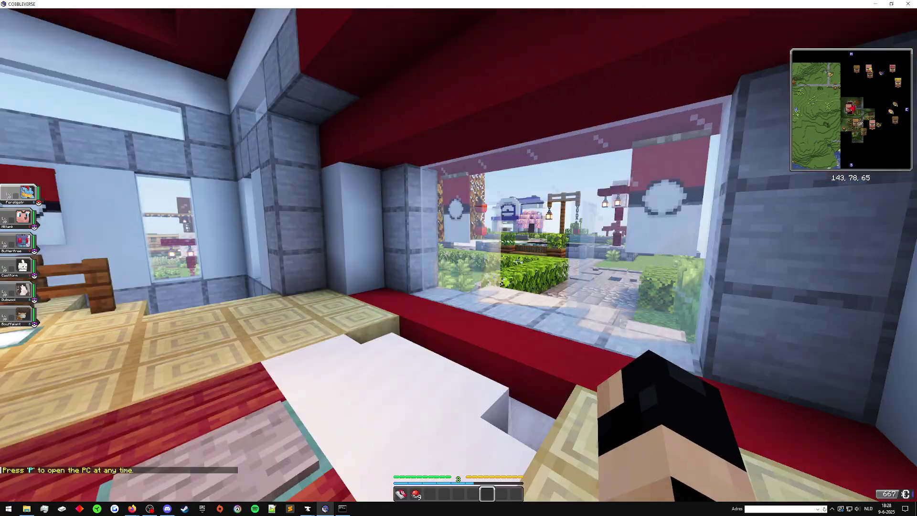
# Walk out through the village and back to Nurse Joy's counter in the Pokémon Center to check the loaded world
pyautogui.press('e')
pyautogui.press('e')
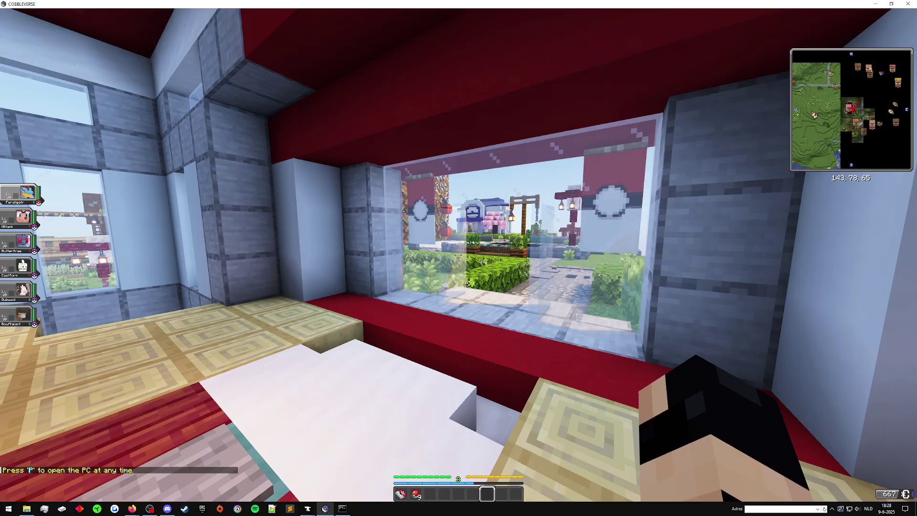
pyautogui.press('w')
pyautogui.press('w')
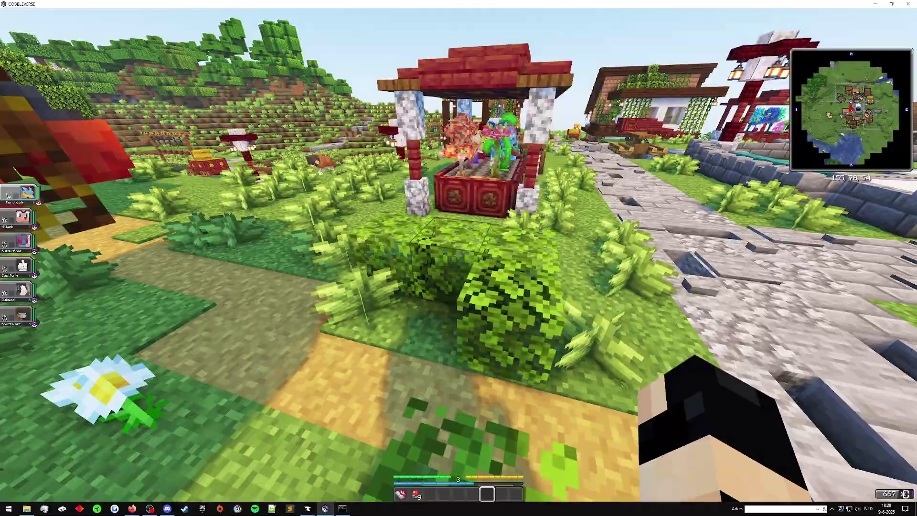
pyautogui.press('w')
pyautogui.press('w')
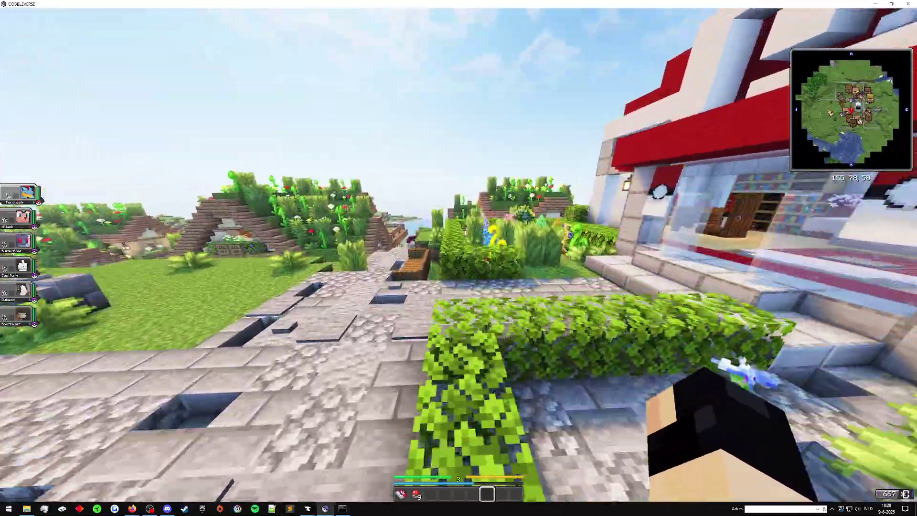
pyautogui.press('w')
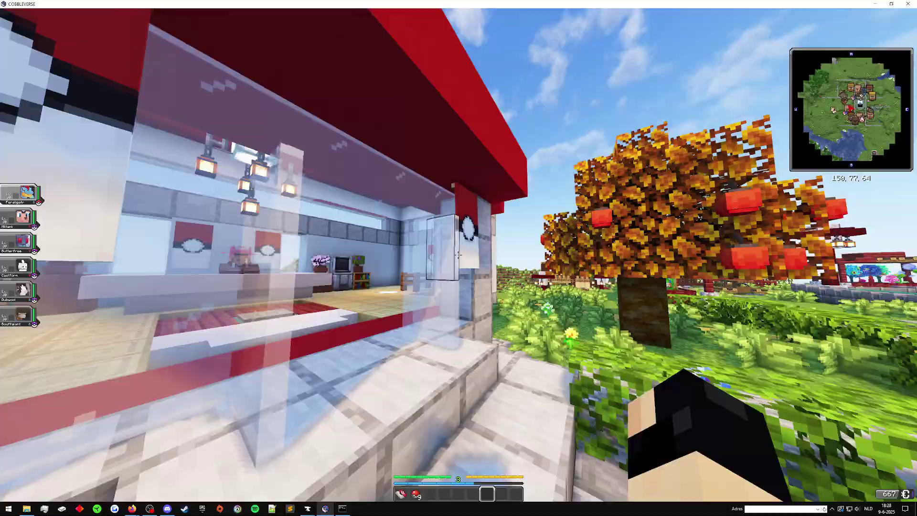
pyautogui.press('w')
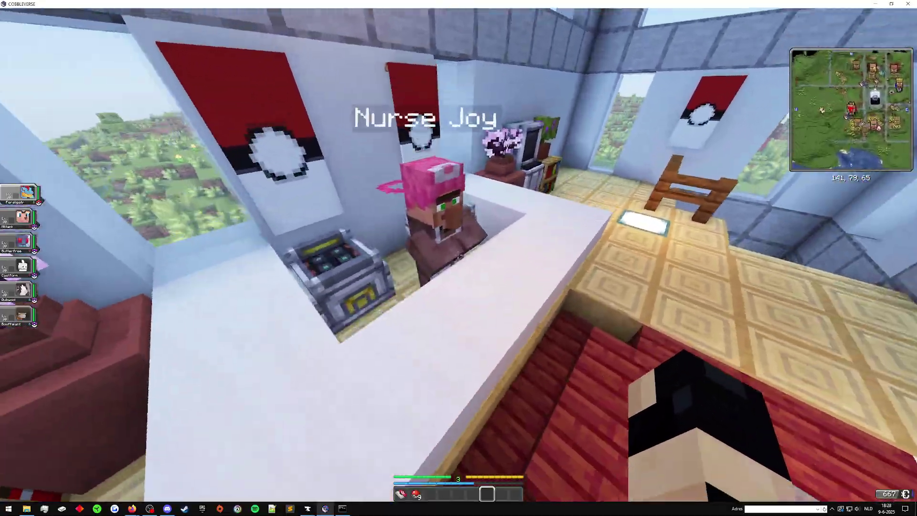
pyautogui.press('w')
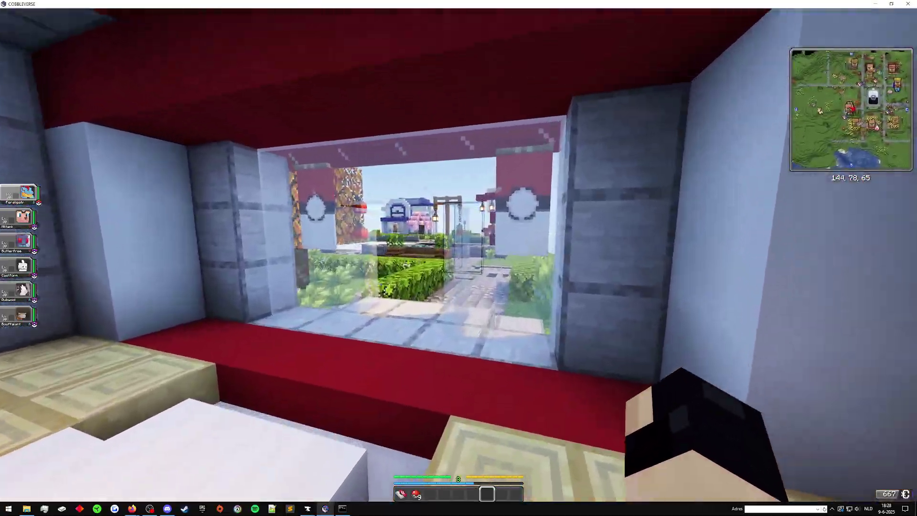
# Check Feraligatr's details in the party summary and the contents of the Iron Backpack
pyautogui.press('e')
pyautogui.press('e')
pyautogui.press('m')
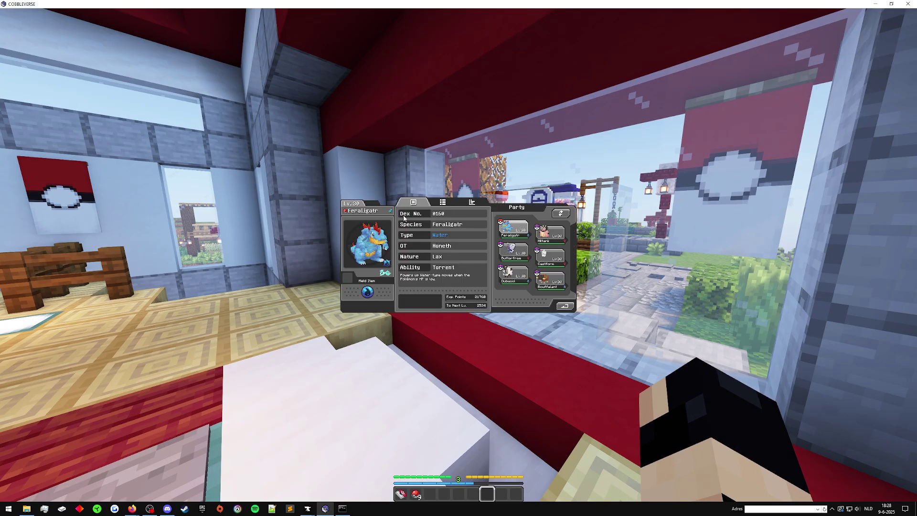
pyautogui.press('Escape')
pyautogui.press('b')
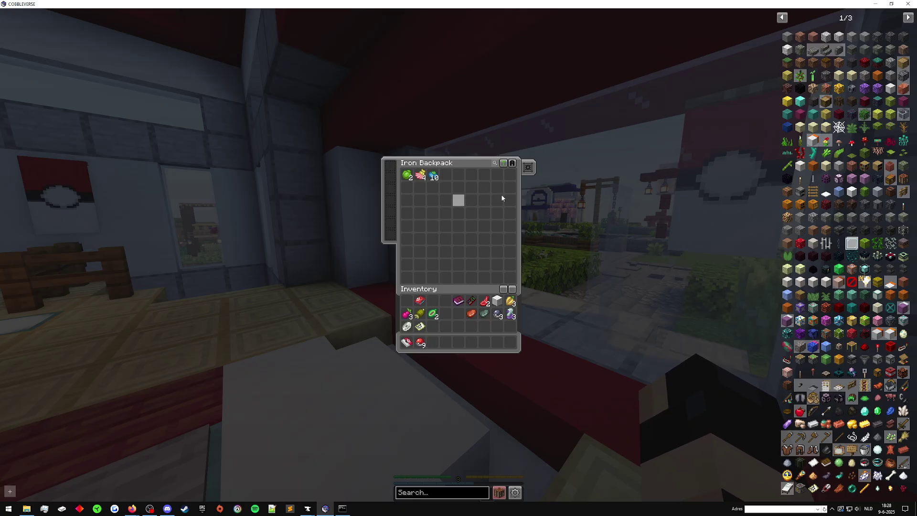
pyautogui.press('e')
pyautogui.press('e')
pyautogui.press('e')
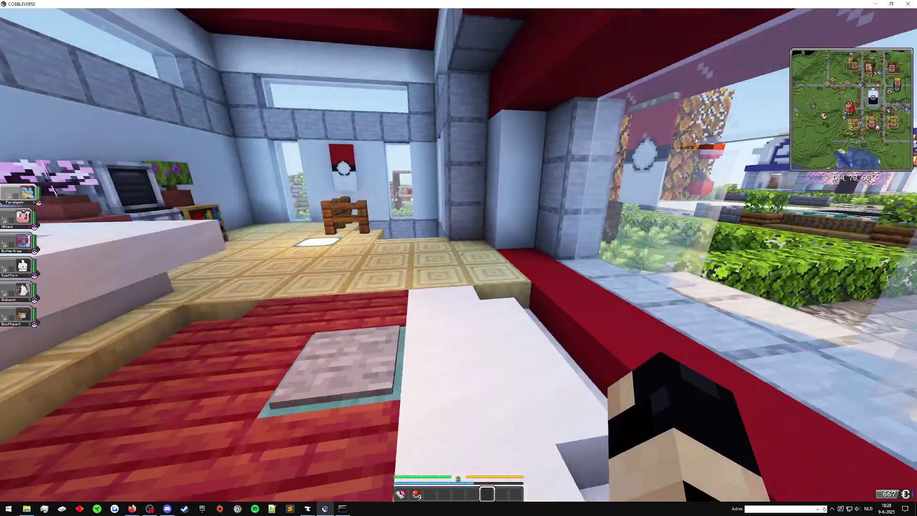
# Check the items in the player's inventory, including the Trainer Card, and close it
pyautogui.press('1')
pyautogui.press('e')
pyautogui.press('e')
pyautogui.press('e')
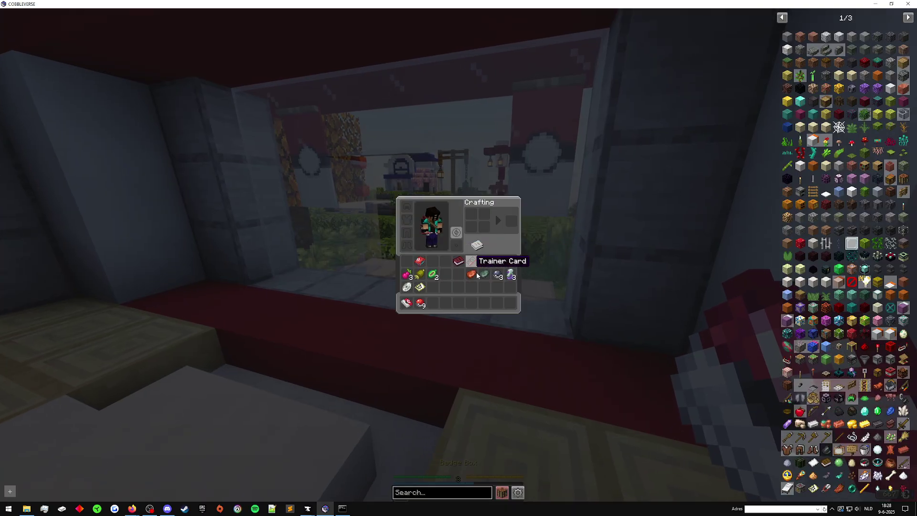
pyautogui.press('e')
# Leave the Pokémon Center through the berry garden and activate the waystone outside it
pyautogui.press('w')
pyautogui.scroll(3, 458, 255)
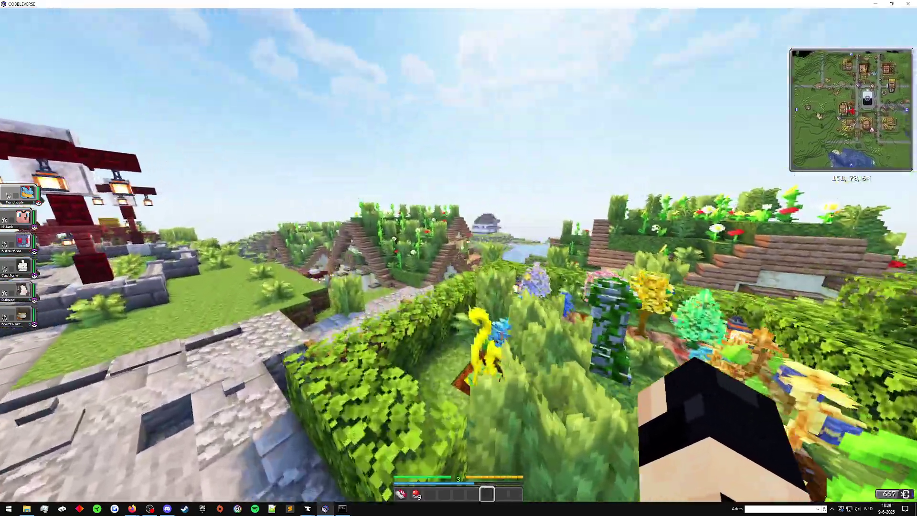
pyautogui.press('w')
pyautogui.press('space')
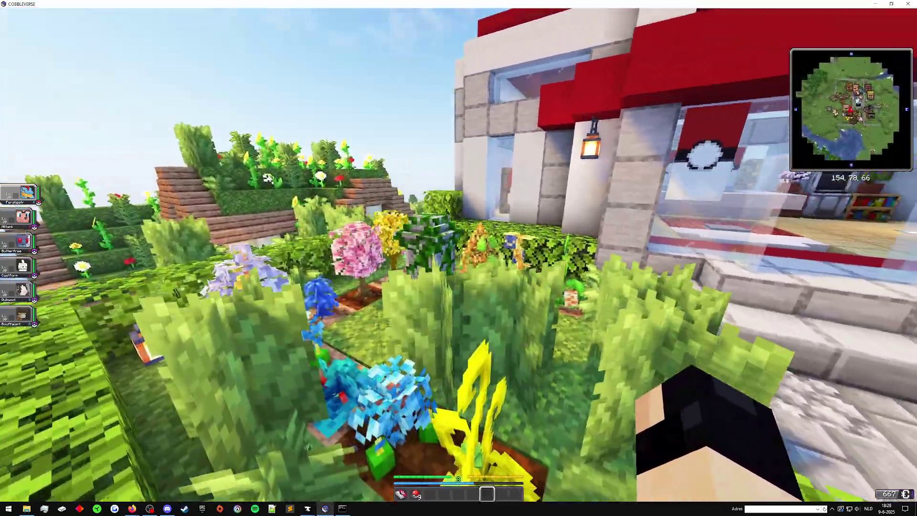
pyautogui.press('w')
pyautogui.rightClick(458, 255)
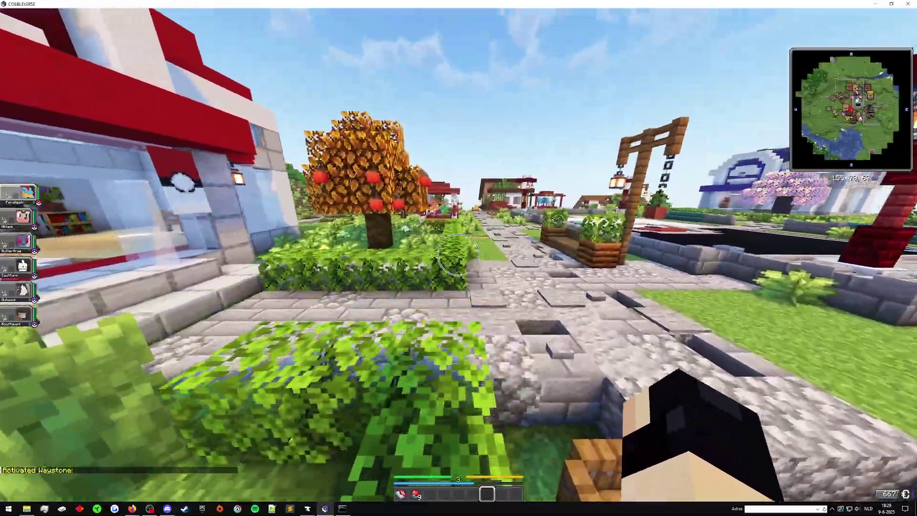
# Explore the village paths around the central battle field, past the stalls and lamp posts, and return inside the Pokémon Center
pyautogui.press('w')
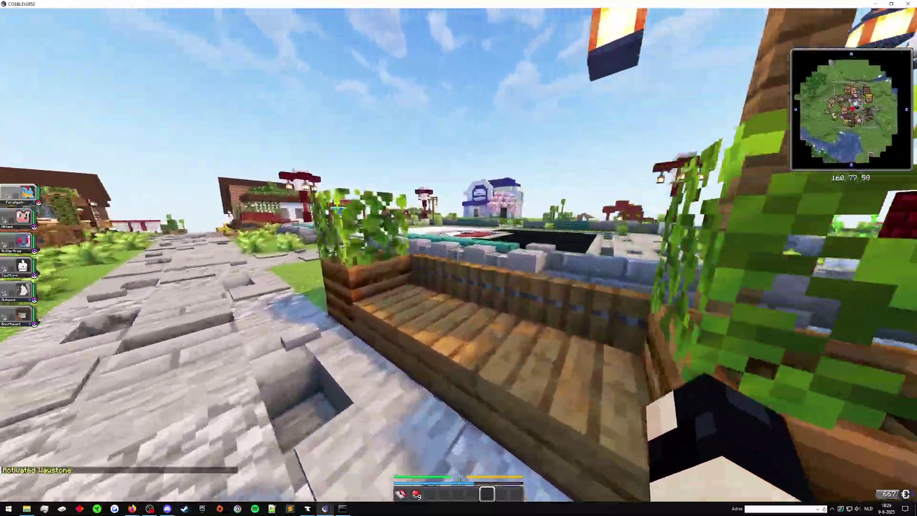
pyautogui.press('w')
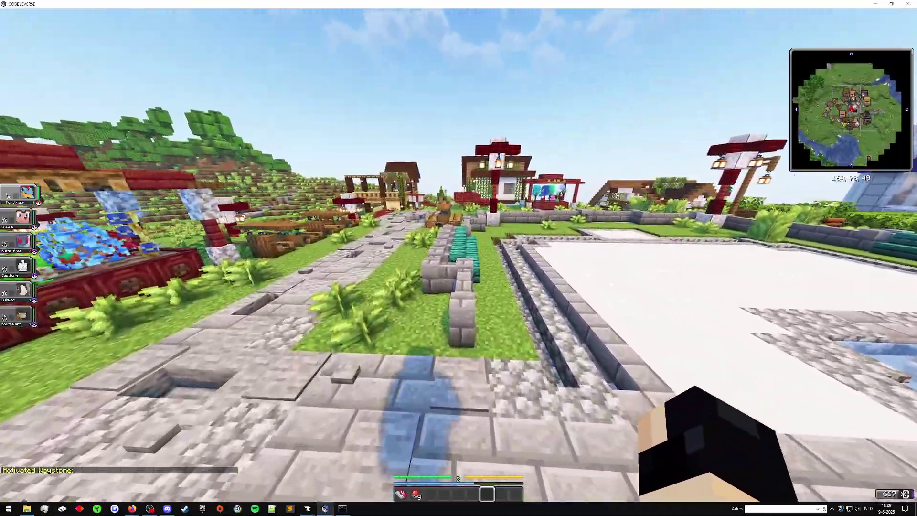
pyautogui.press('w')
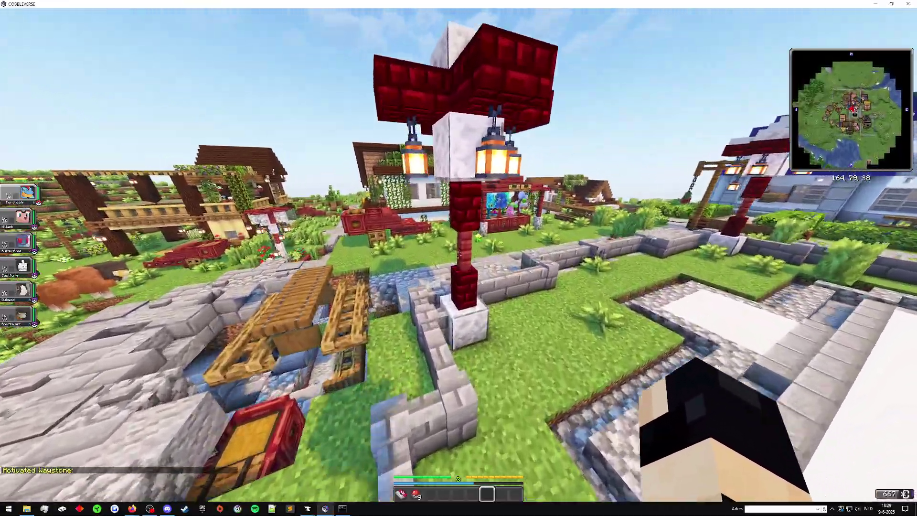
pyautogui.press('w')
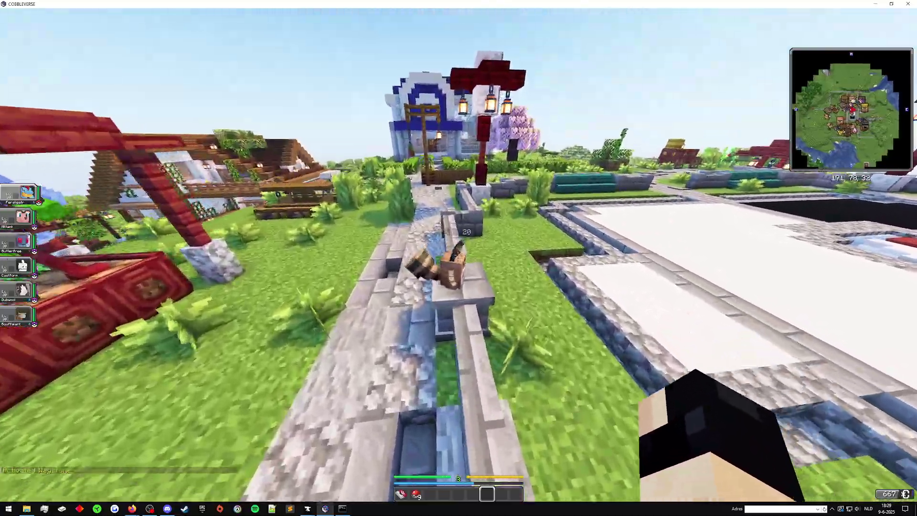
pyautogui.press('w')
pyautogui.press('space')
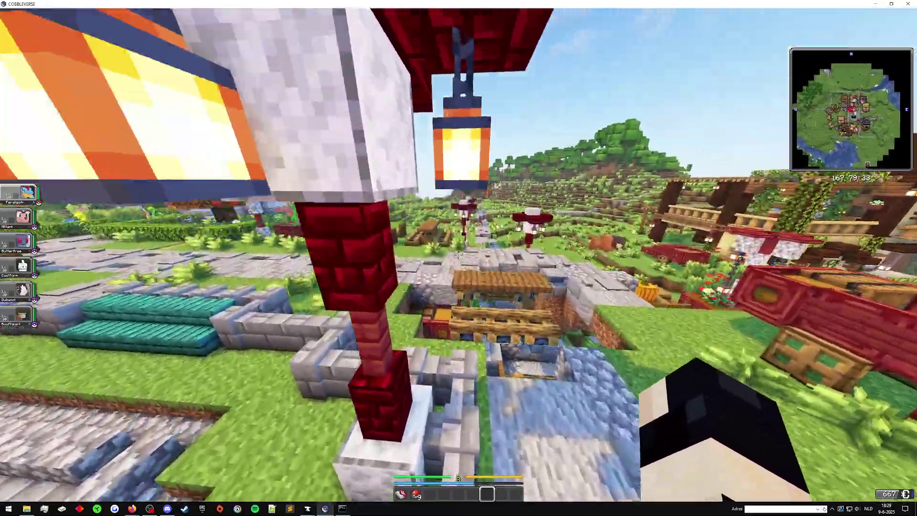
pyautogui.press('w')
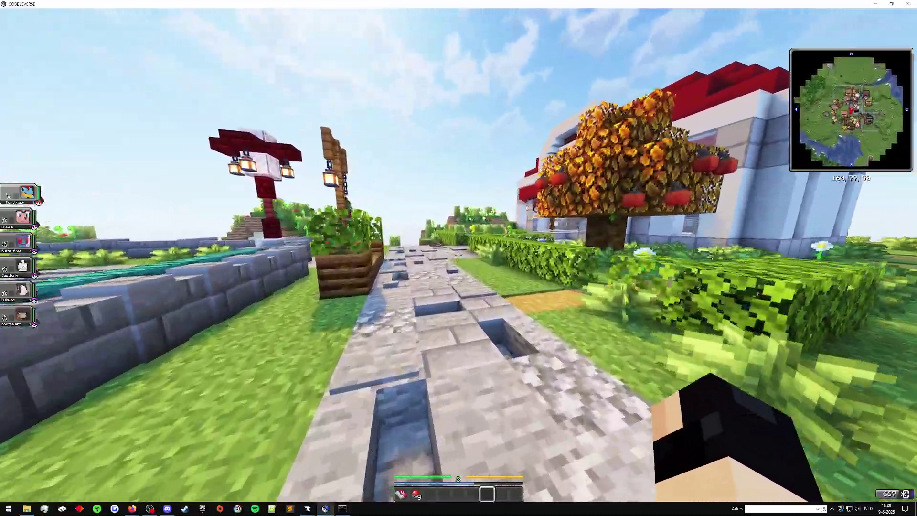
pyautogui.press('w')
pyautogui.press('w')
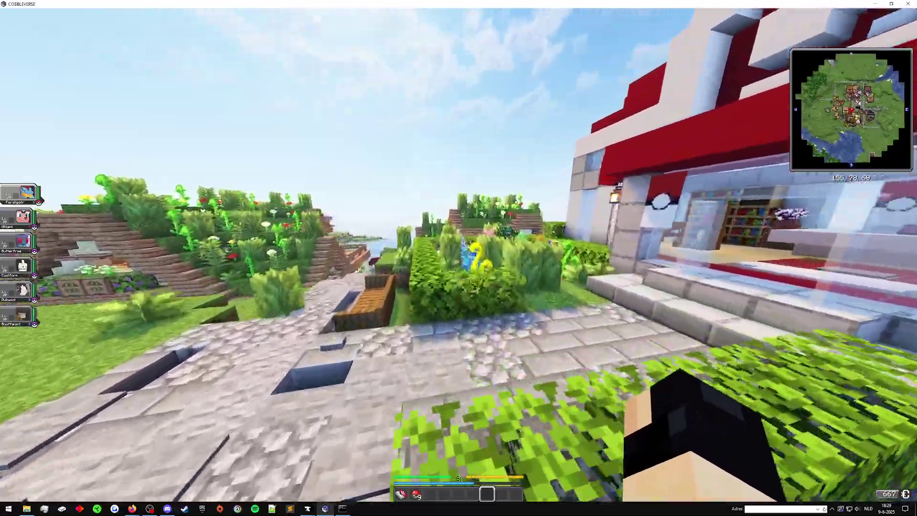
pyautogui.press('w')
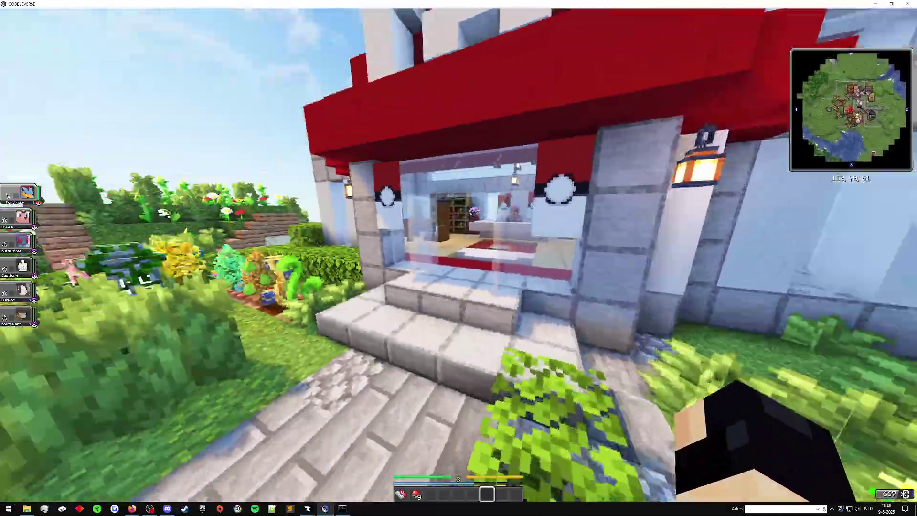
pyautogui.press('w')
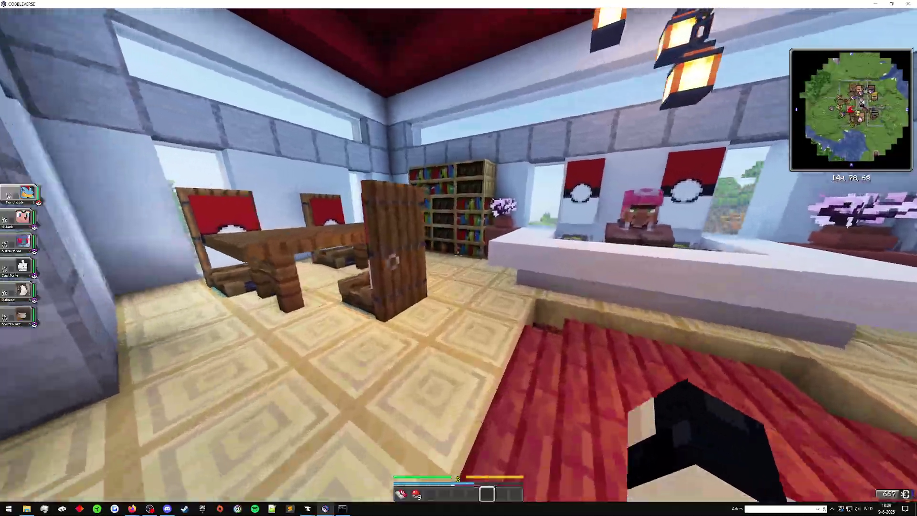
pyautogui.press('w')
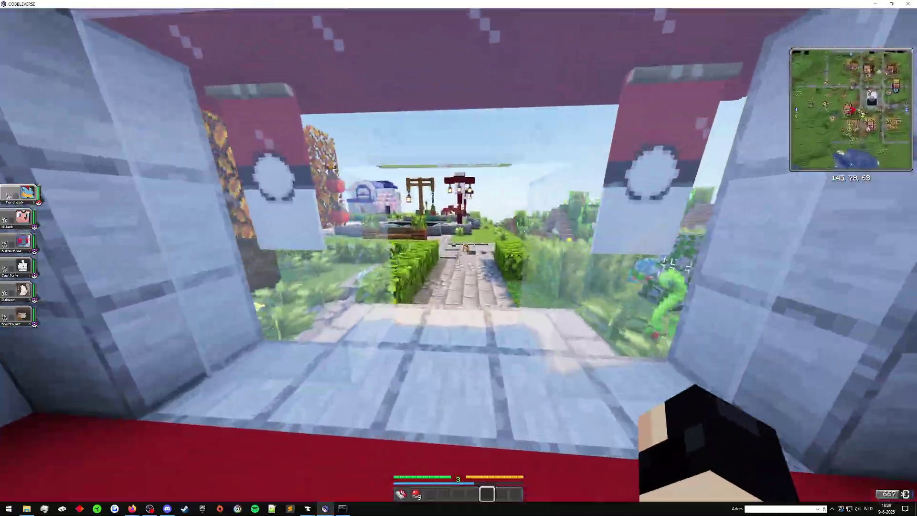
# Look over the village again between the berry garden, the battle field's edge and the Pokémon Center's entrance
pyautogui.press('w')
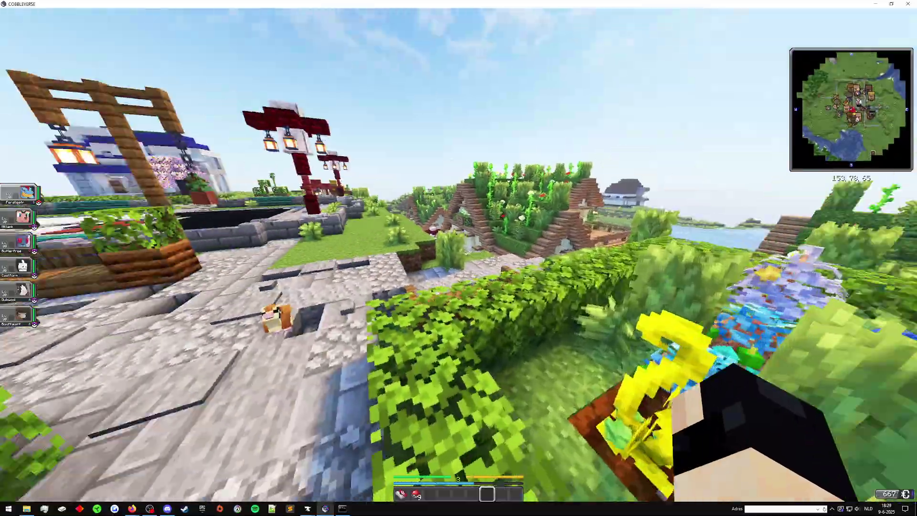
pyautogui.press('w')
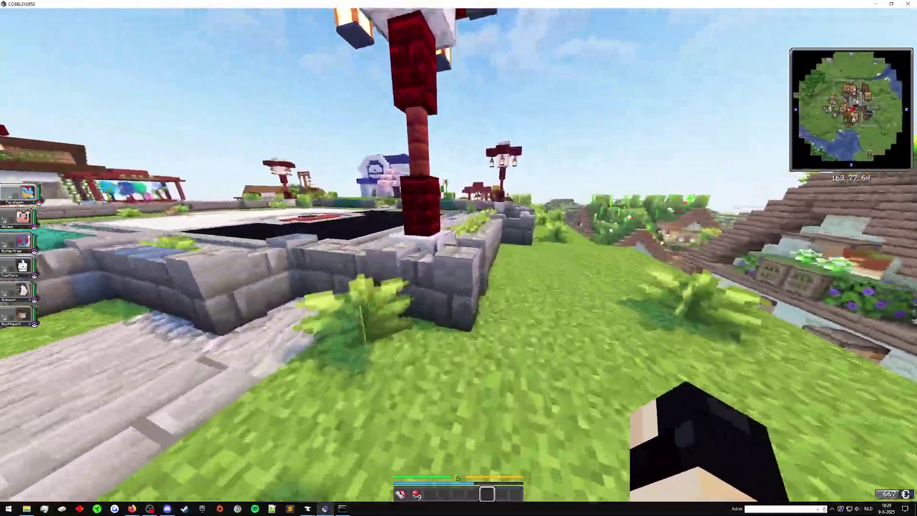
pyautogui.press('w')
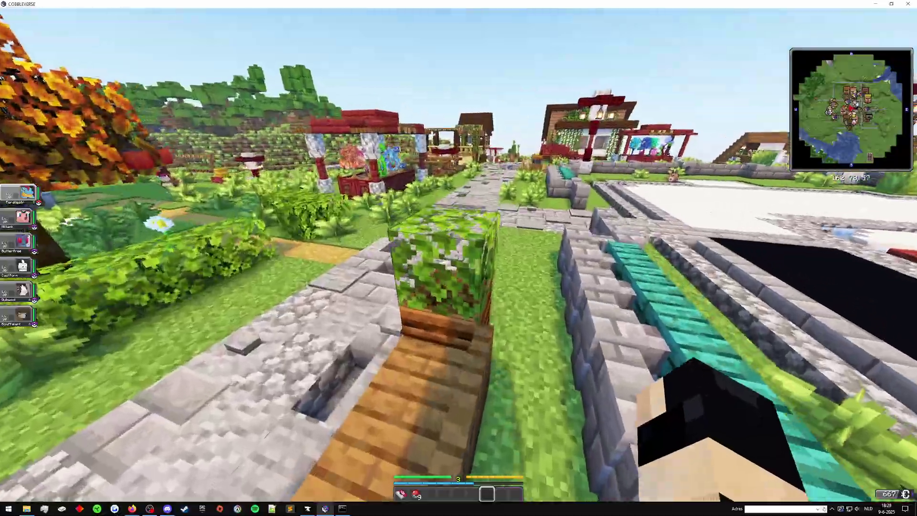
pyautogui.press('w')
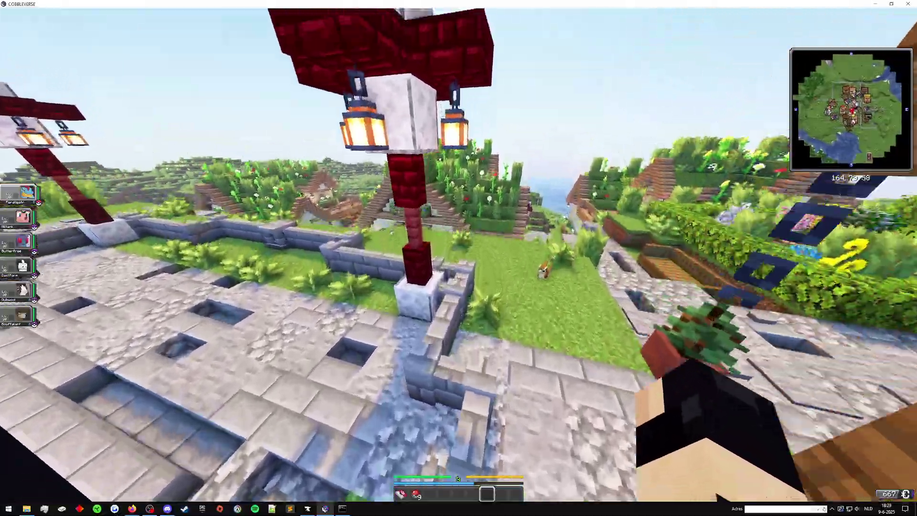
pyautogui.press('w')
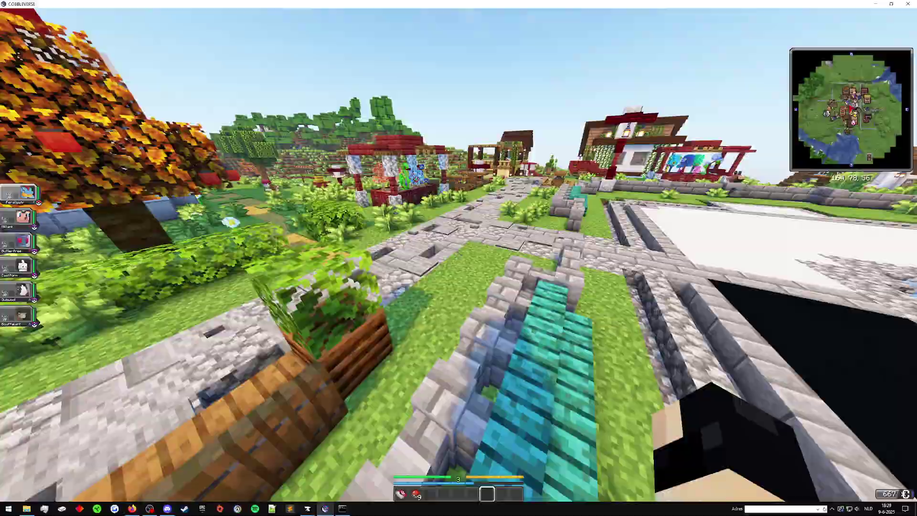
pyautogui.press('w')
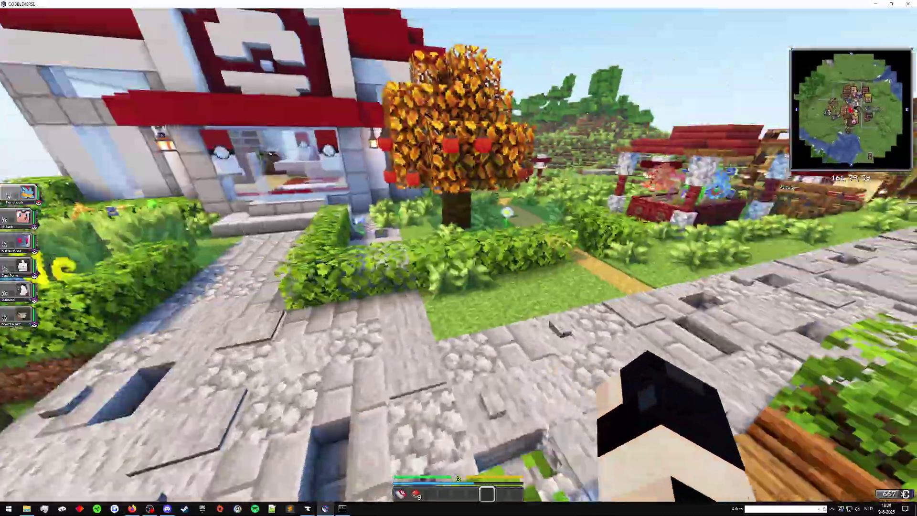
pyautogui.press('w')
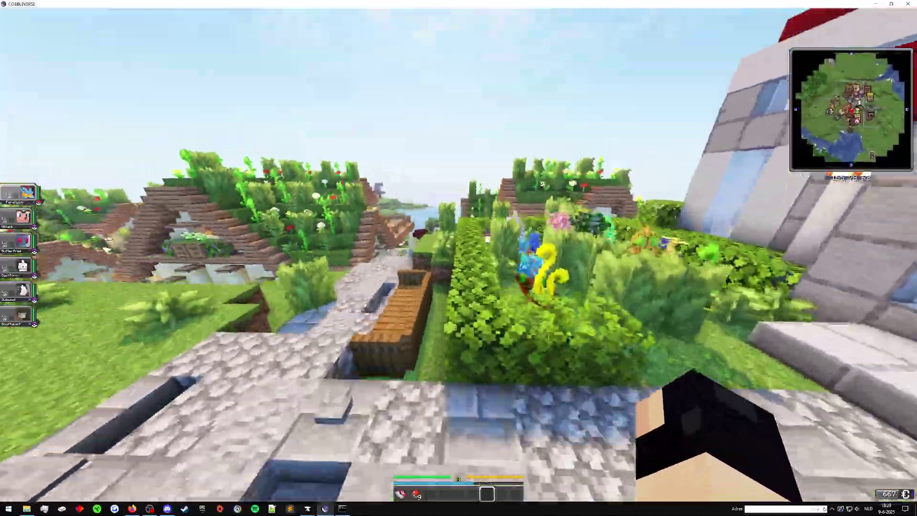
# Walk the stone path outside the Pokémon Center past the hedges and berry tree, and get up on the planter bench by the battle field
pyautogui.press('w')
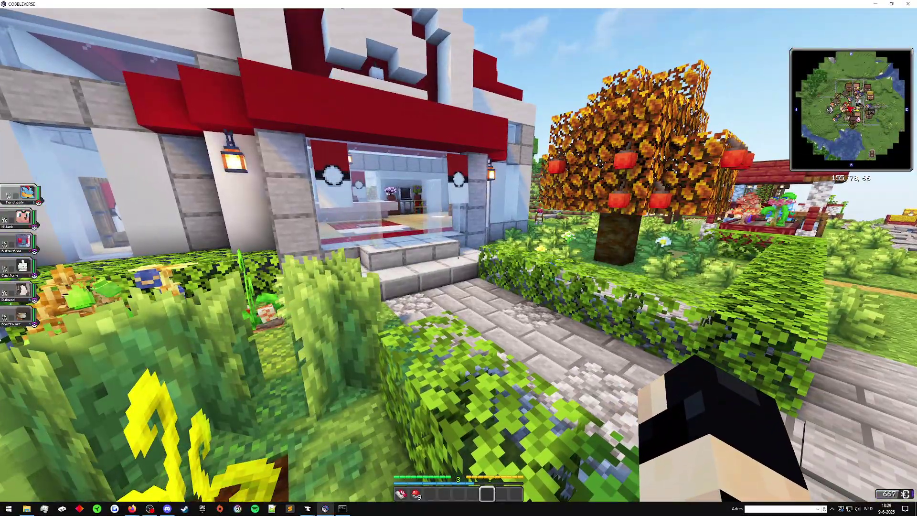
pyautogui.press('w')
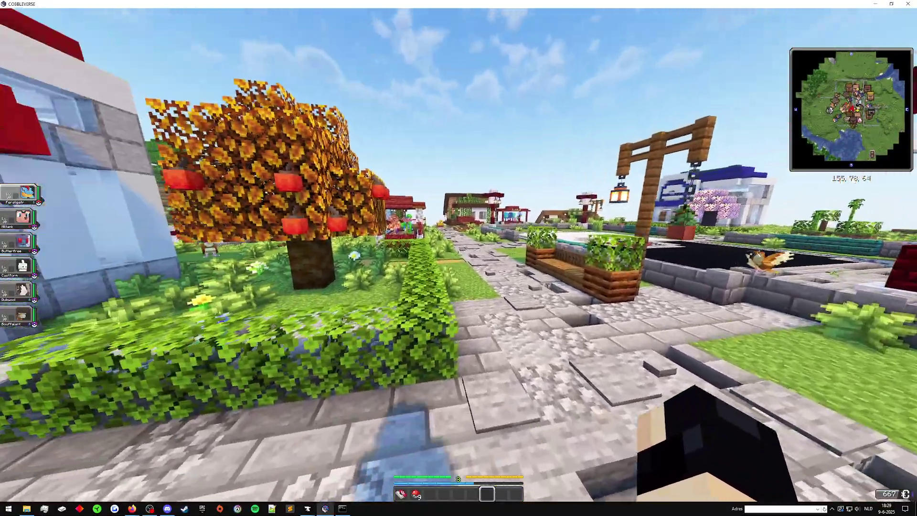
pyautogui.press('w')
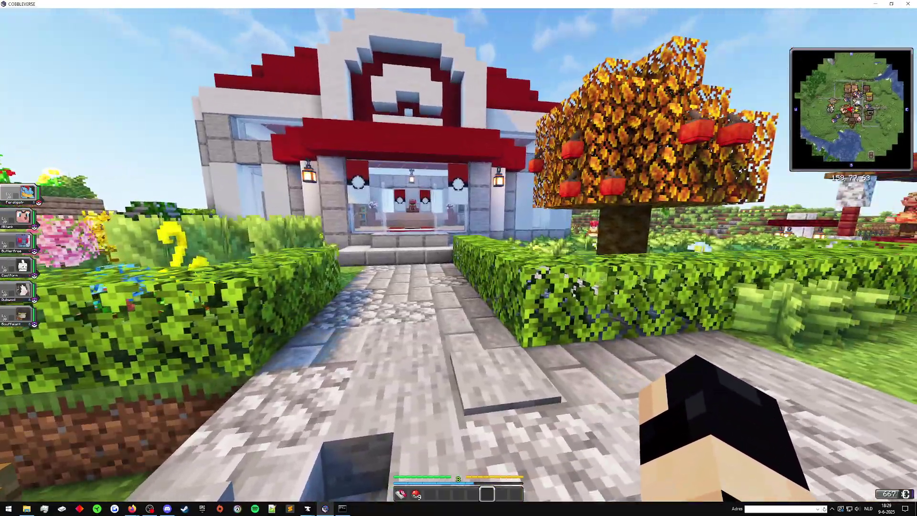
pyautogui.press('w')
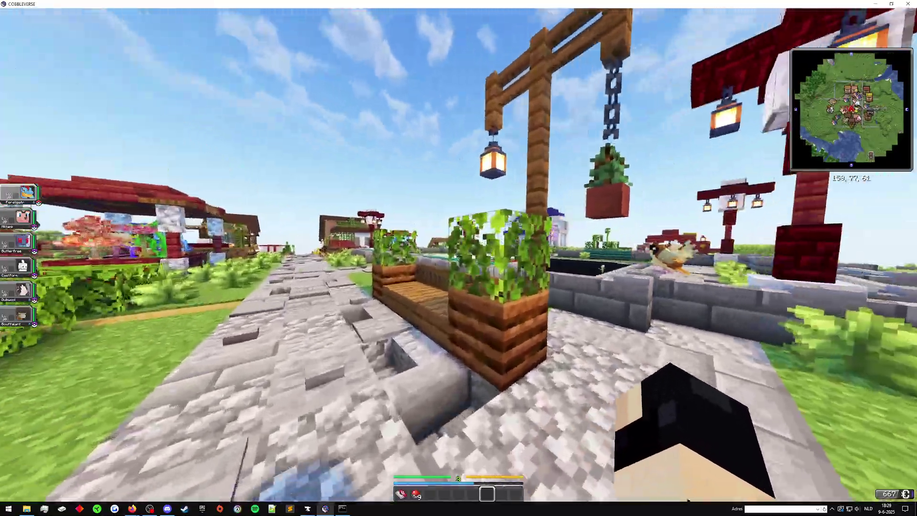
pyautogui.press('w')
pyautogui.press('space')
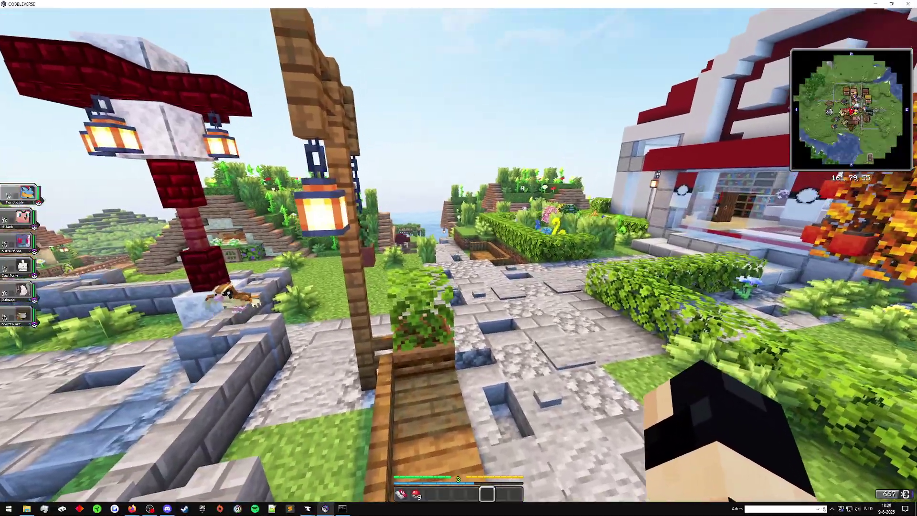
# Pause the game and check the latest log lines in the server console, returning to the game's pause menu
pyautogui.press('Escape')
pyautogui.click(345, 507)
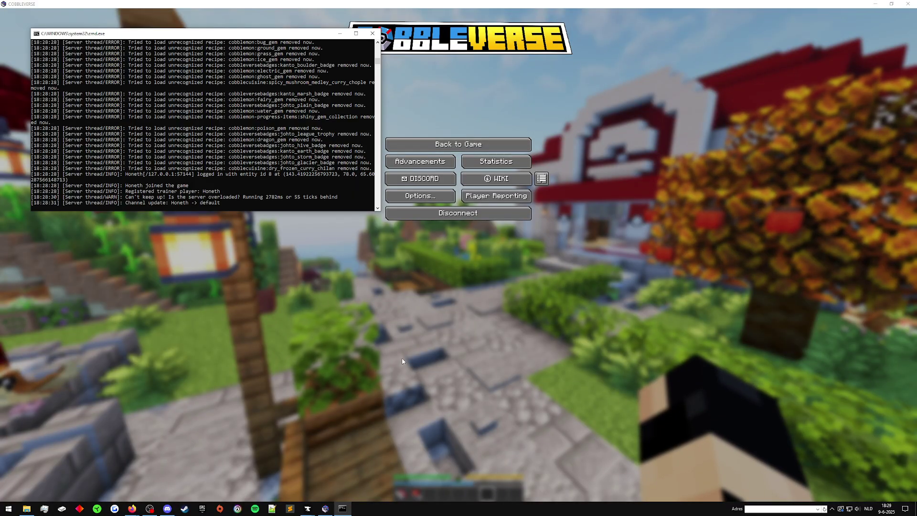
pyautogui.click(425, 302)
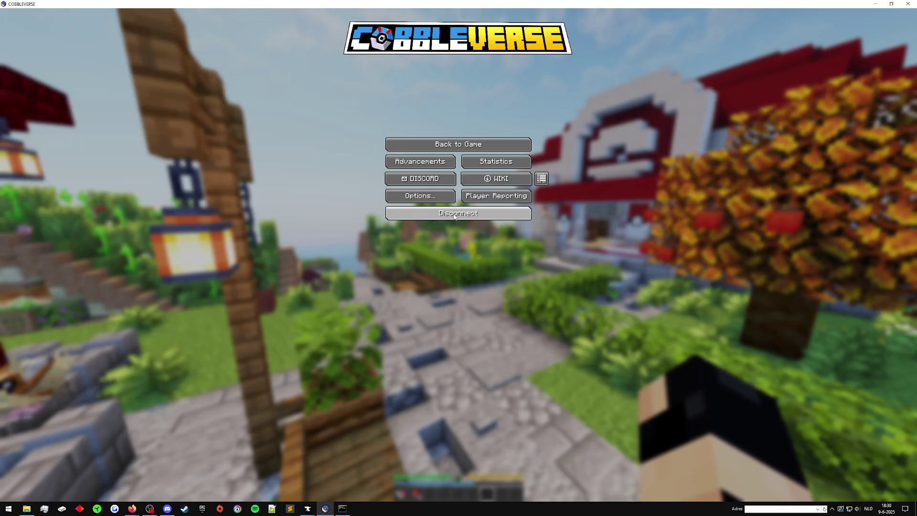